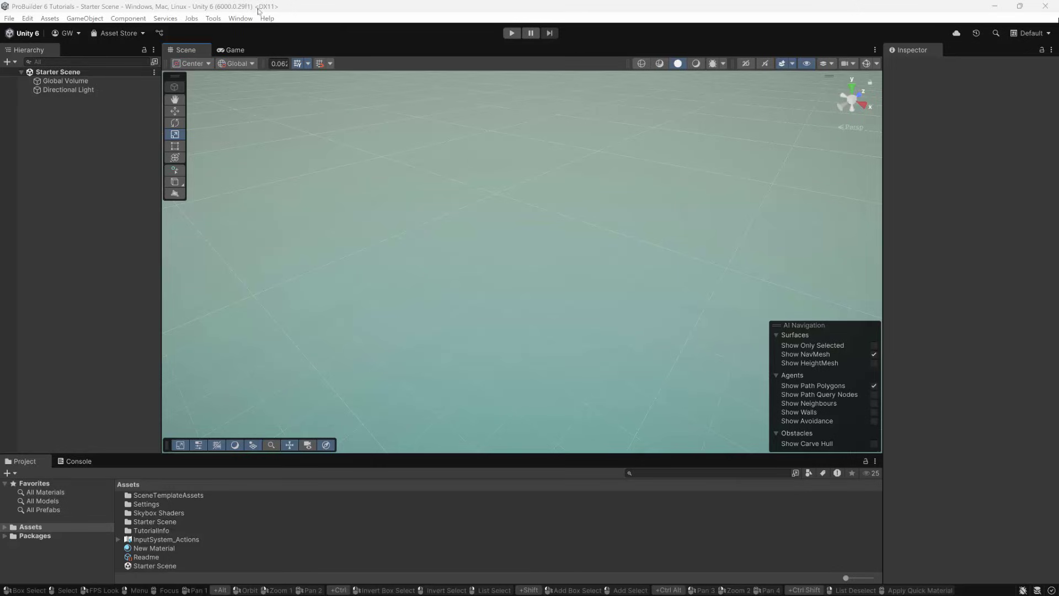
Step: Check the Unity Registry in the Package Manager for the ProBuilder package, then close the Package Manager
left_click(240, 18)
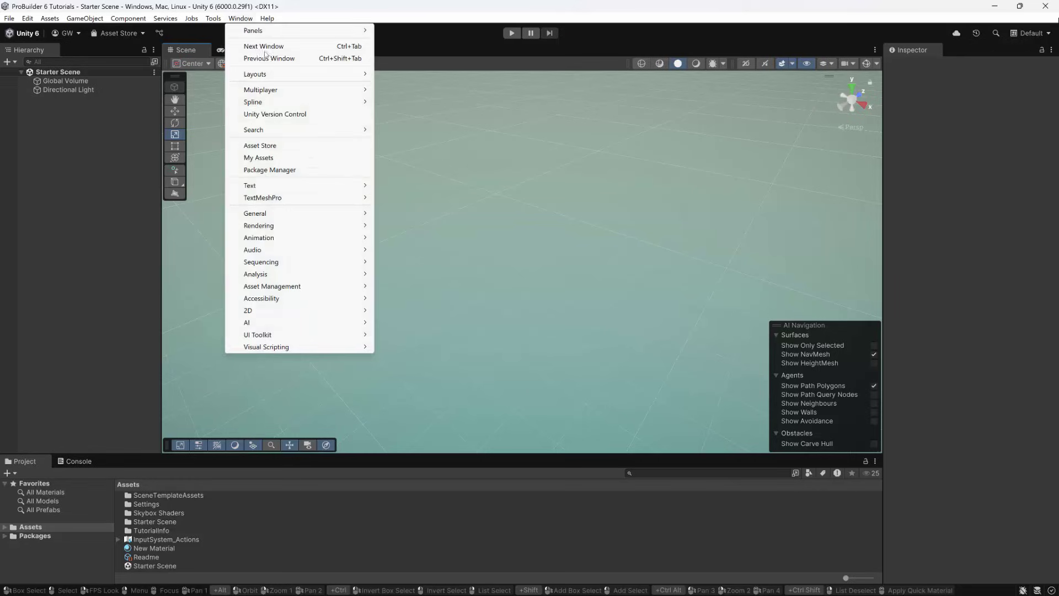
left_click(276, 169)
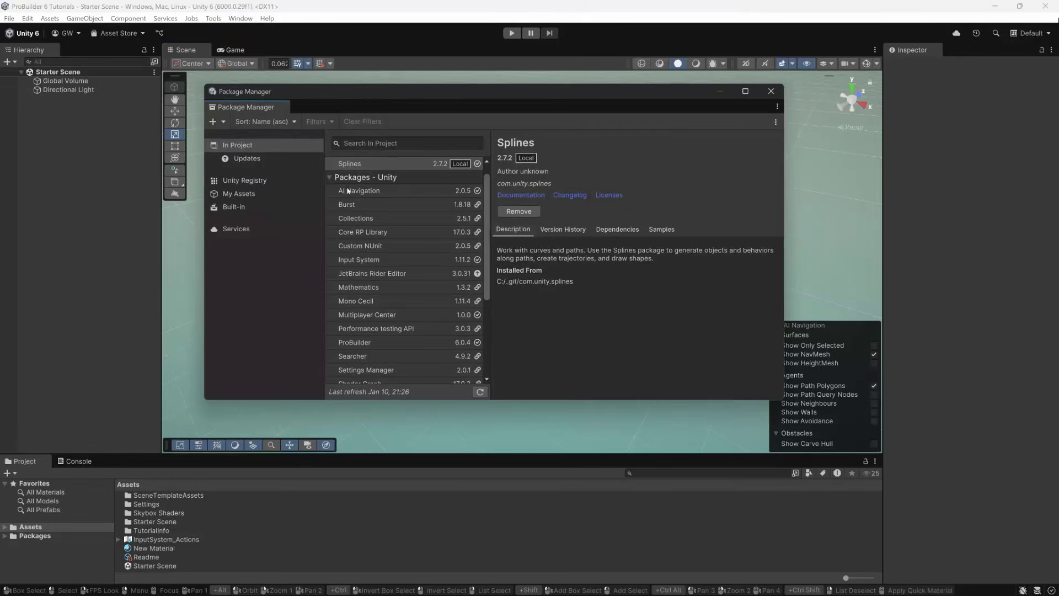
left_click(255, 181)
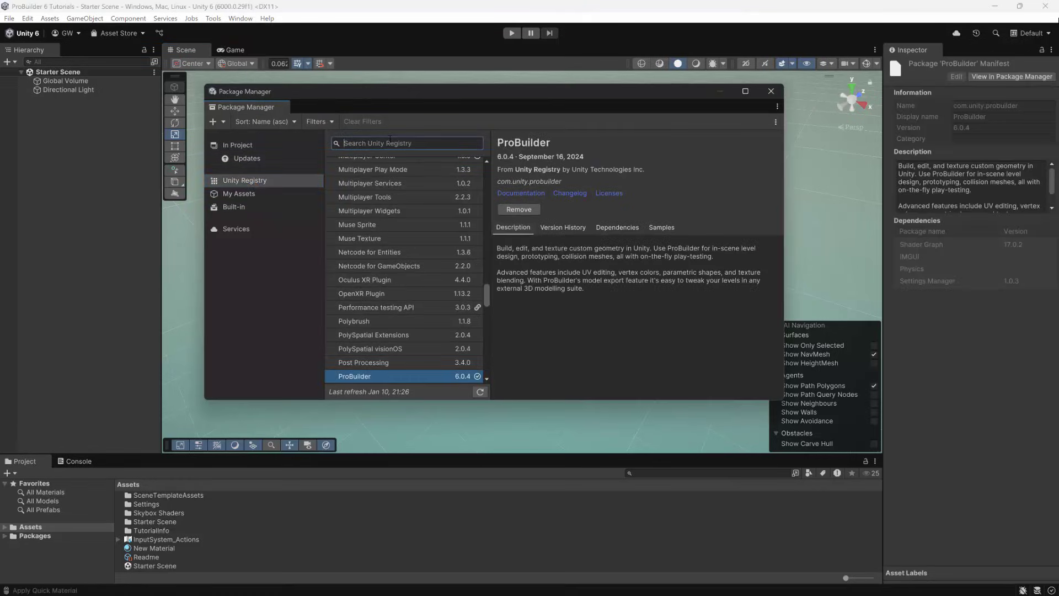
type("Probuil")
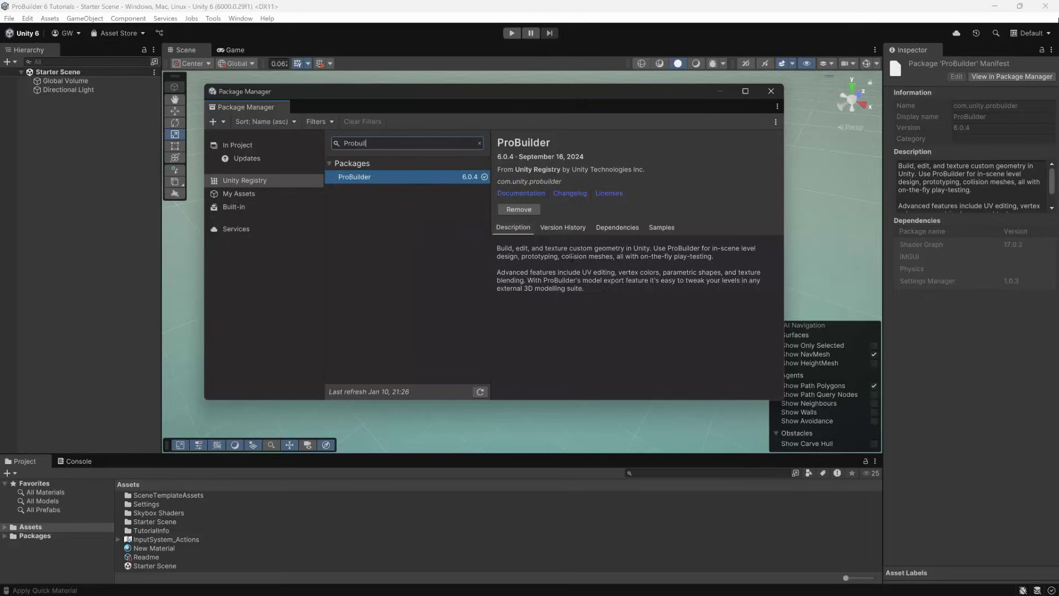
left_click(771, 91)
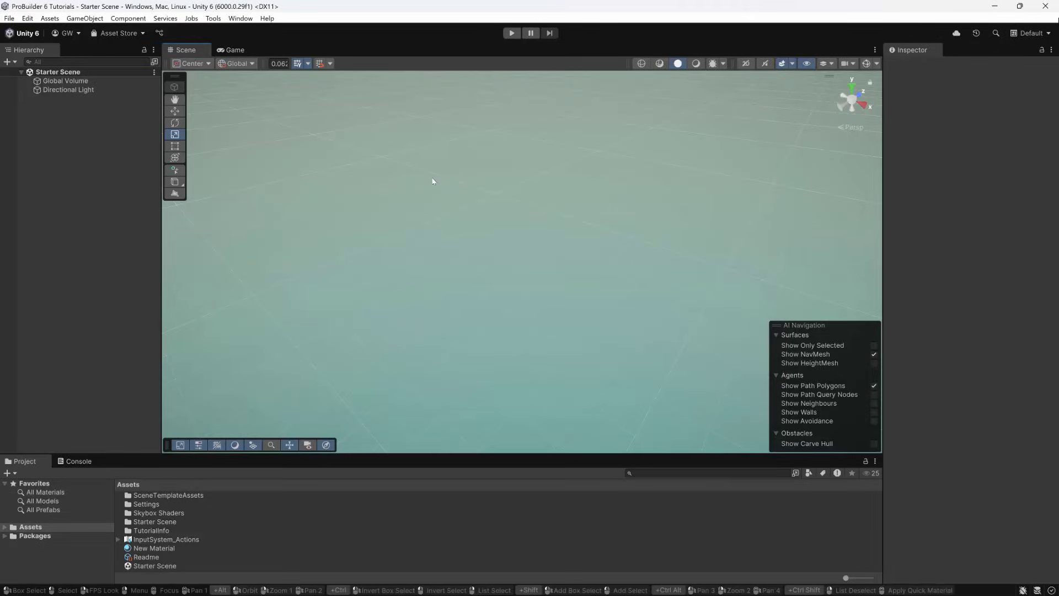
Step: Hide all Scene view overlays except Tools and Tool Settings, including Grid and Snap, Draw Modes, View Options, Orientation and AI Navigation
key("grave")
left_click(455, 238)
left_click(466, 249)
left_click(467, 260)
left_click(464, 282)
left_click(466, 304)
left_click(469, 315)
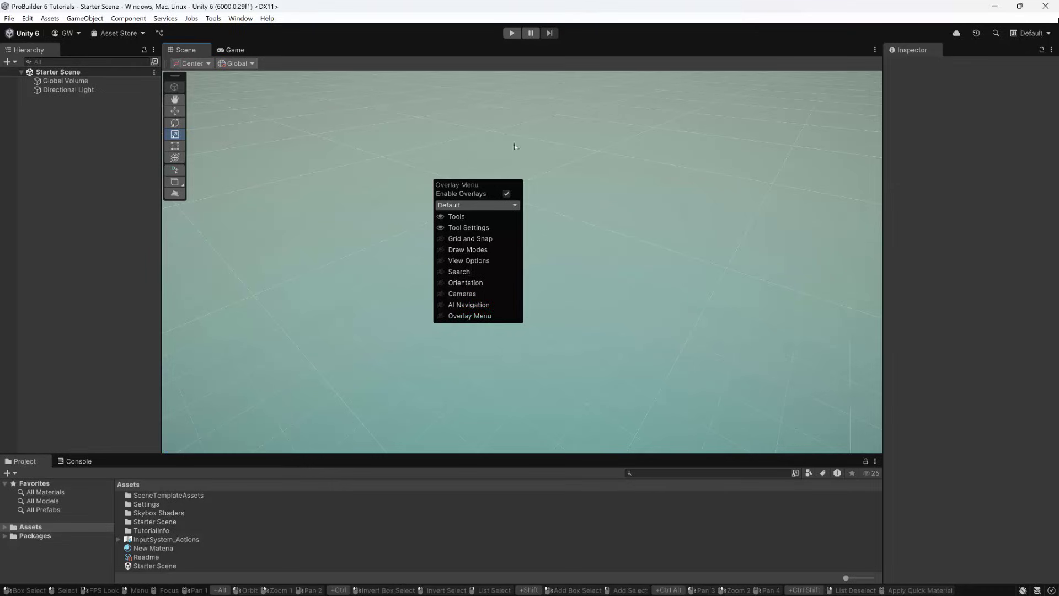
Step: Set the Tools overlay to Panel layout, then undock the Tool Settings overlay beneath it and display it as a panel too
right_click(178, 75)
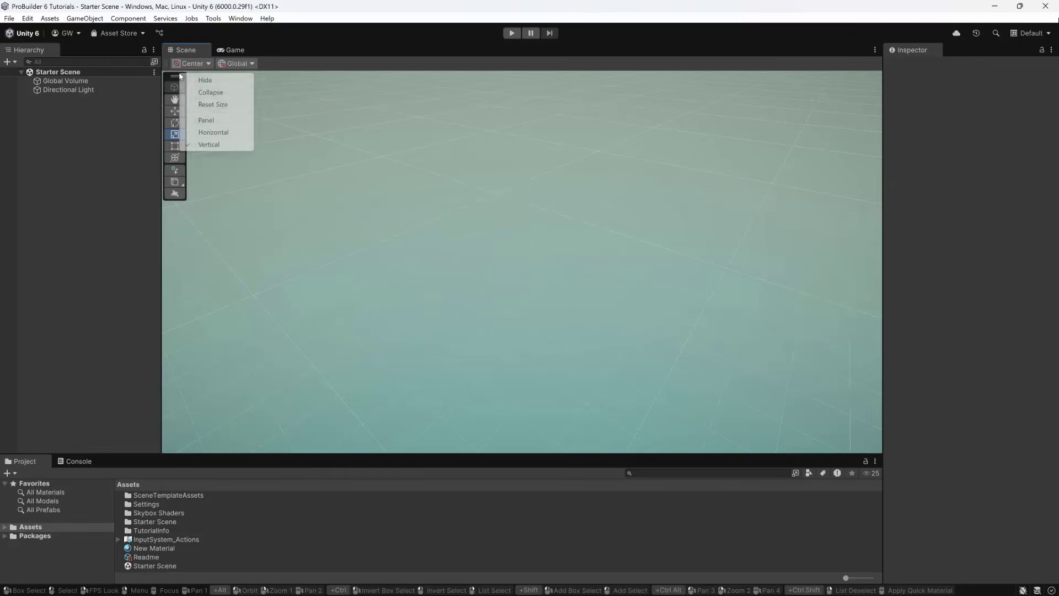
left_click(215, 120)
right_click(167, 69)
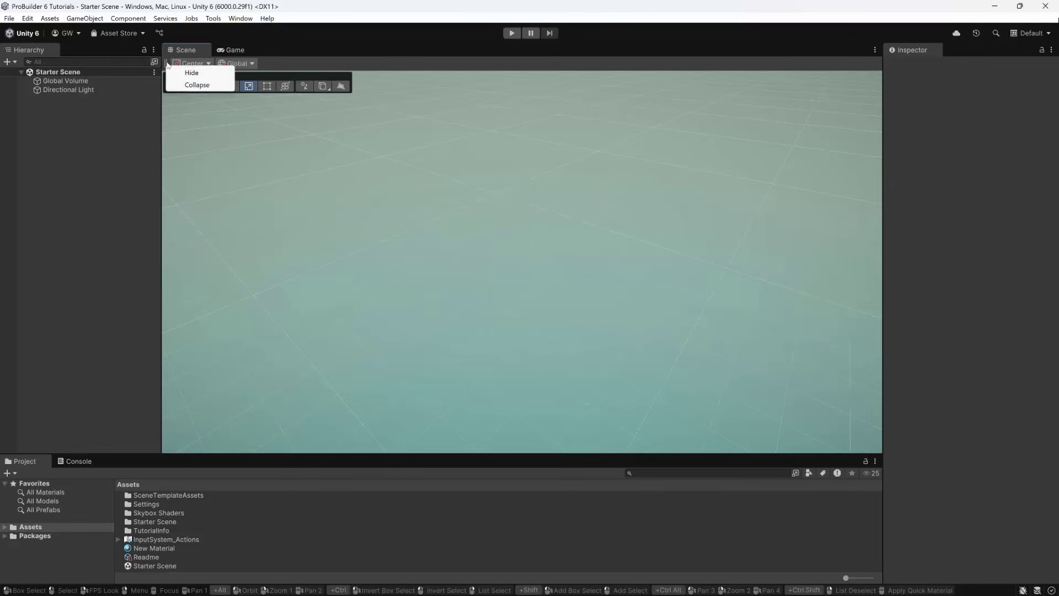
left_click(212, 137)
mouse_move(166, 63)
left_mouse_down()
mouse_move(218, 139)
mouse_move(168, 80)
left_mouse_up()
right_click(219, 136)
left_click(271, 181)
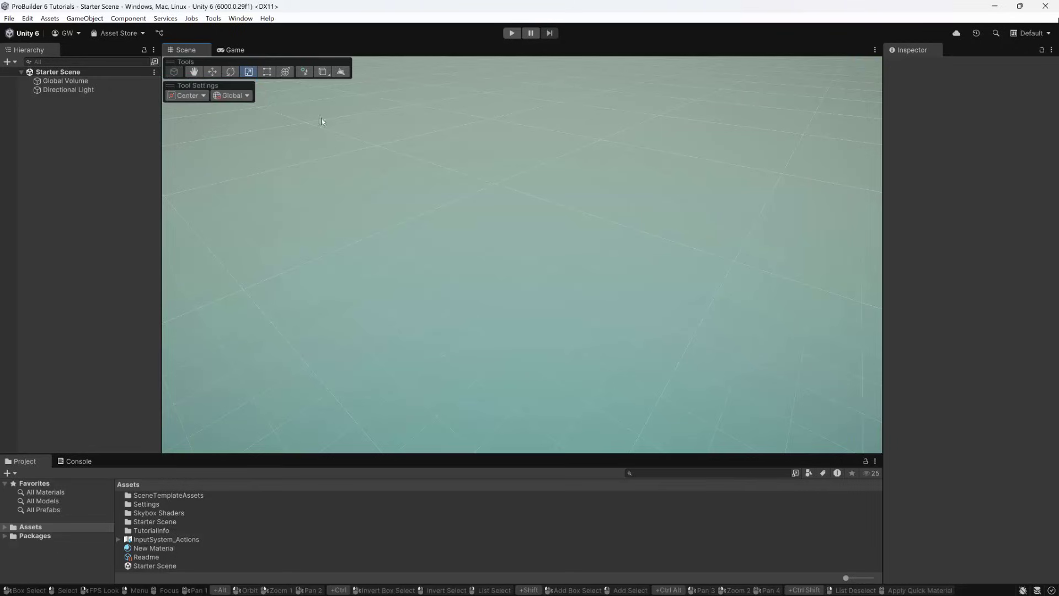
Step: Create a ProBuilder cube on the grid as a flat block about 5.66 by 1.26 by 6.94 in size
left_click(324, 72)
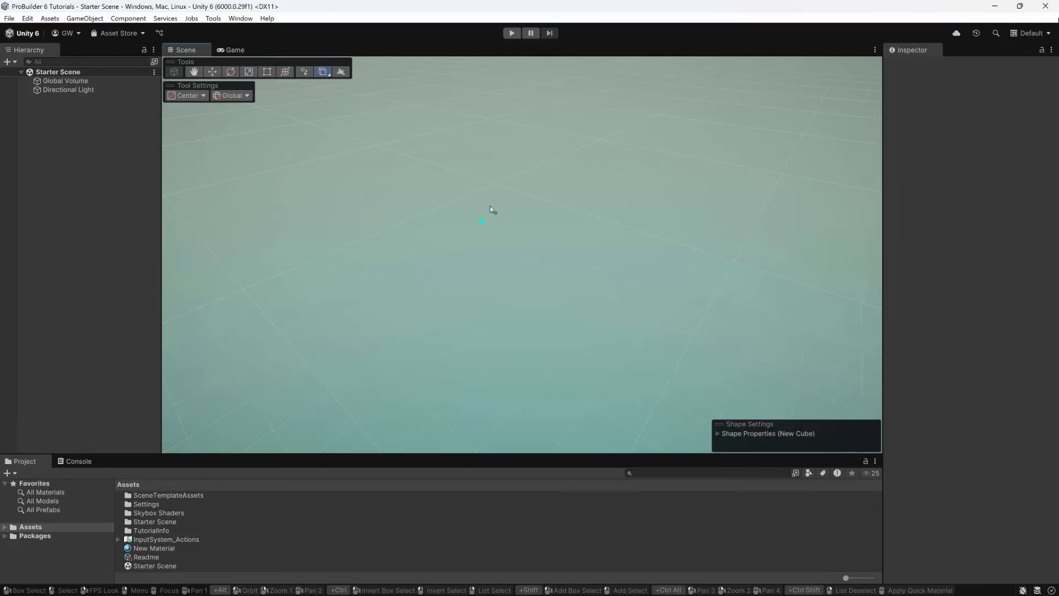
left_click_drag(517, 161, 503, 384)
left_click(527, 358)
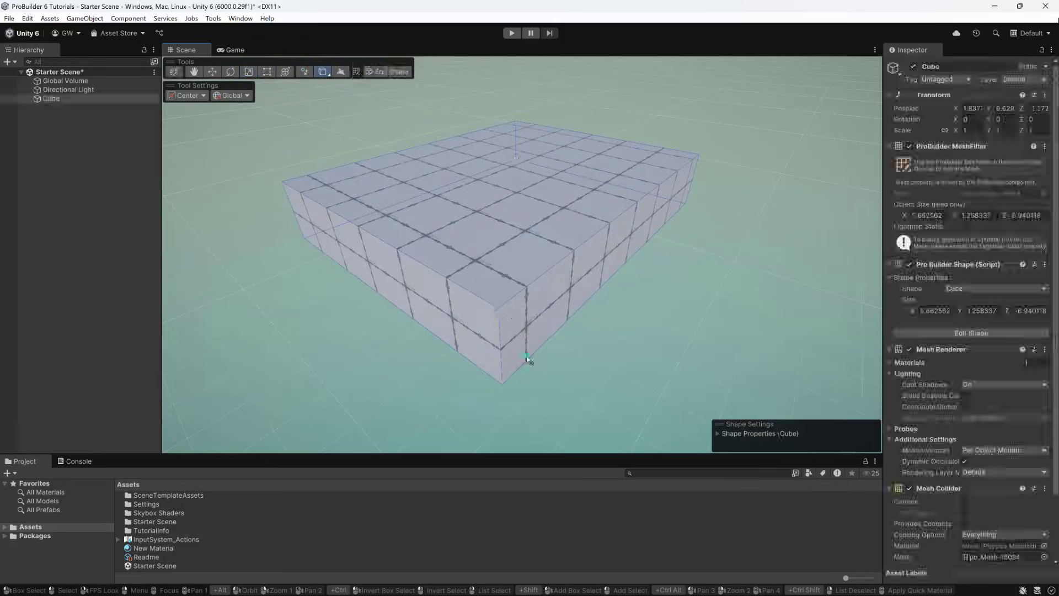
Step: Create a ProBuilder cylinder on the block's top near its far corner, about 1.38 wide, 1.64 high and 1.50 deep
left_click(326, 74)
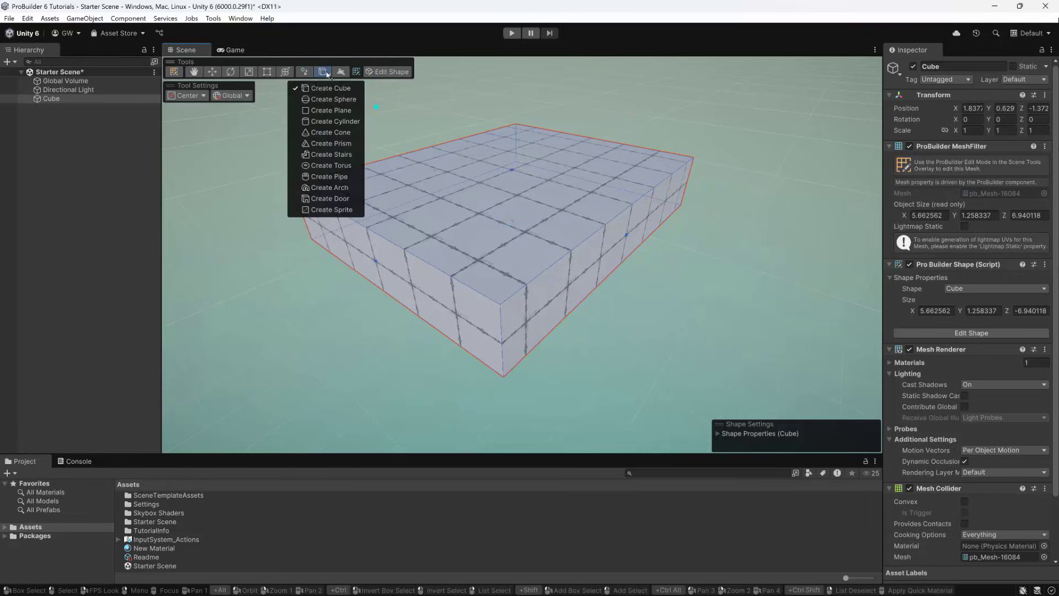
left_click(335, 122)
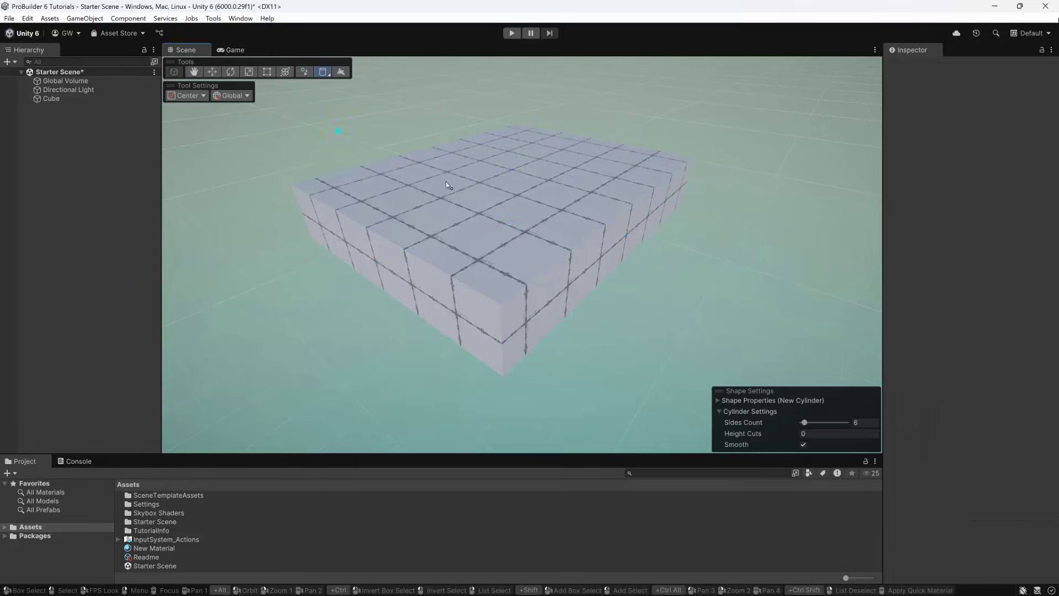
left_click_drag(534, 154, 535, 163)
left_click(535, 88)
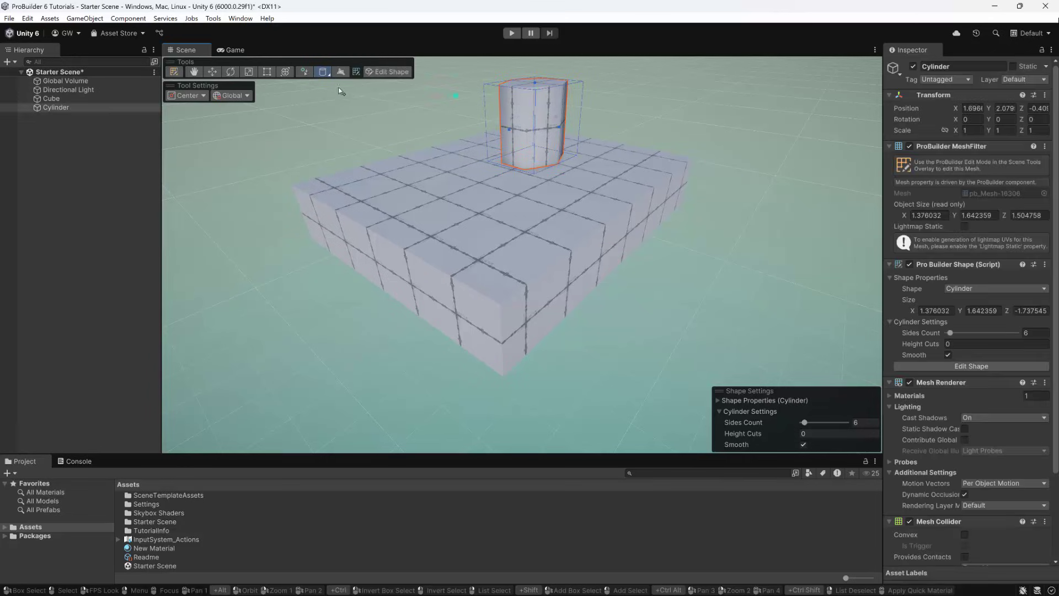
Step: Create ProBuilder stairs on top of the block, about 3.17 wide, 0.85 high and 2.15 deep
left_click(327, 74)
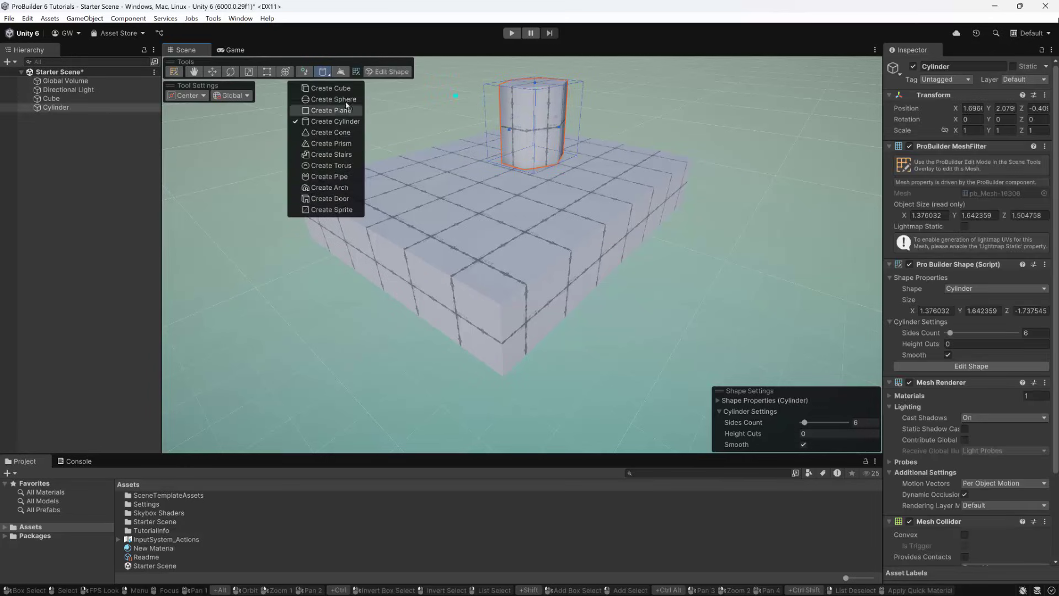
left_click(341, 155)
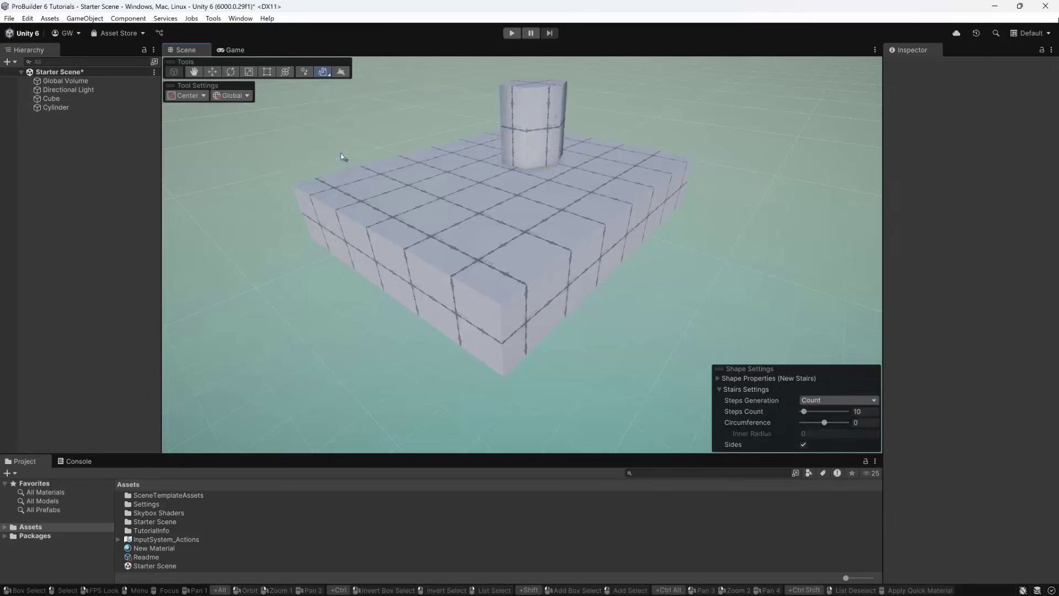
mouse_move(438, 172)
left_mouse_down()
mouse_move(477, 221)
mouse_move(473, 254)
left_mouse_up()
left_click(453, 220)
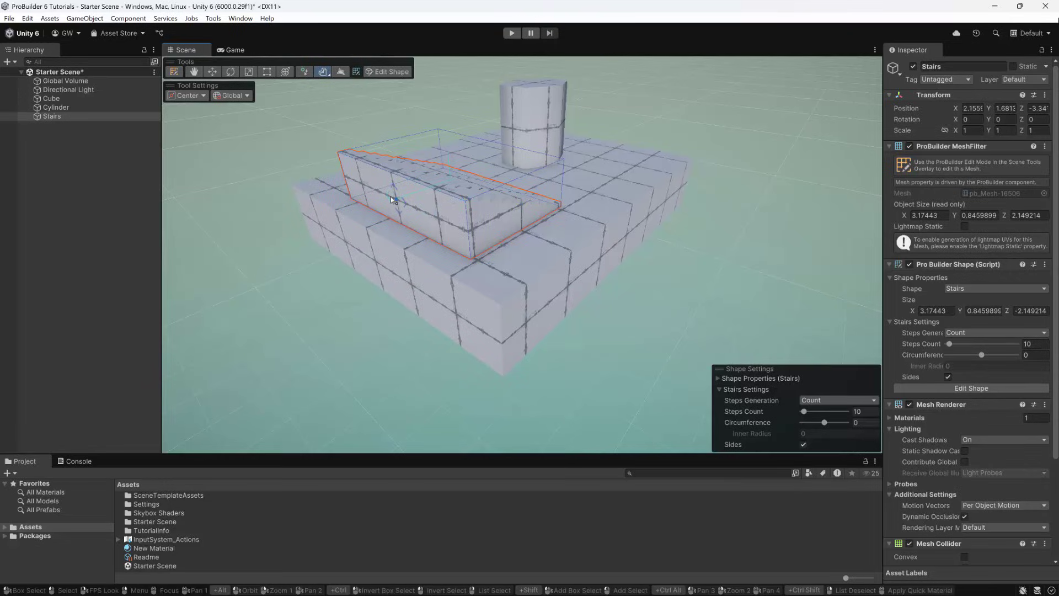
Step: Turn the stairs so the steps face the block's near edge, and resize them to about 1.06 high and 2.17 deep
left_click(394, 201)
left_click(393, 200)
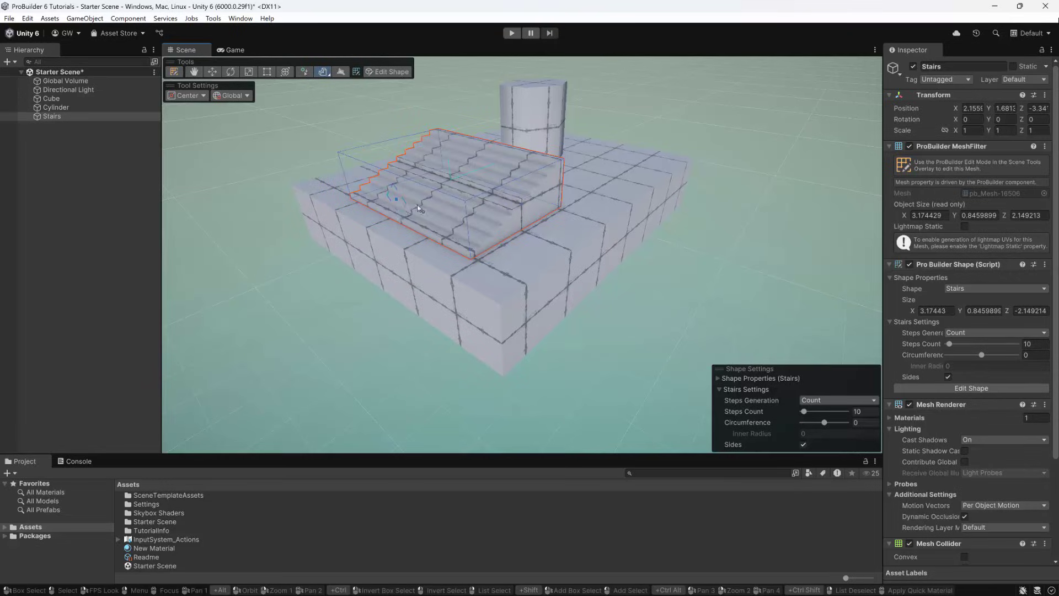
left_click_drag(451, 135, 411, 227)
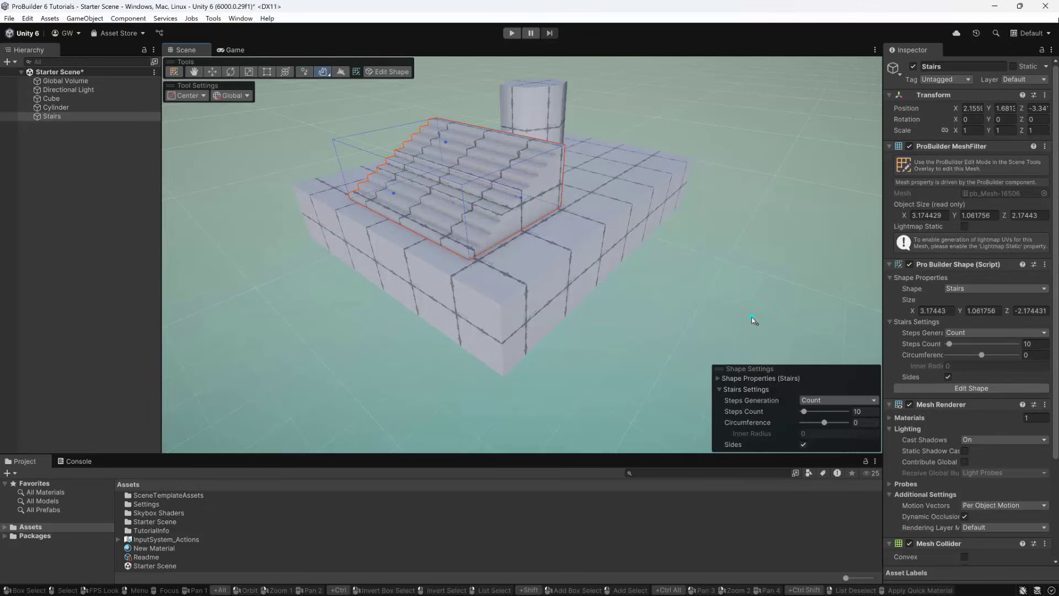
Step: Set the stairs' Steps Count to 5 in the shape settings
left_click(743, 379)
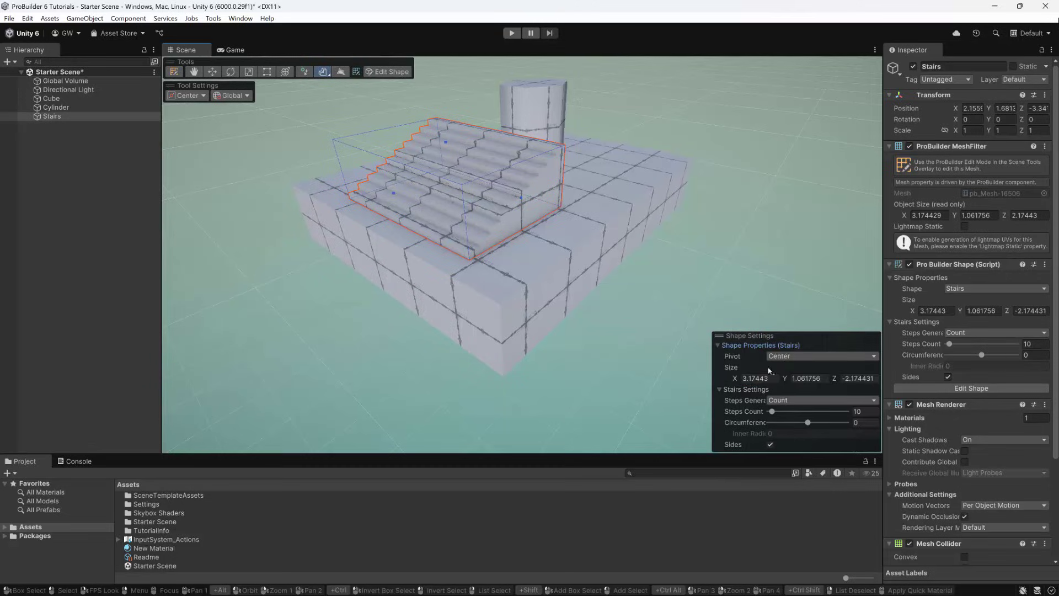
left_click(733, 346)
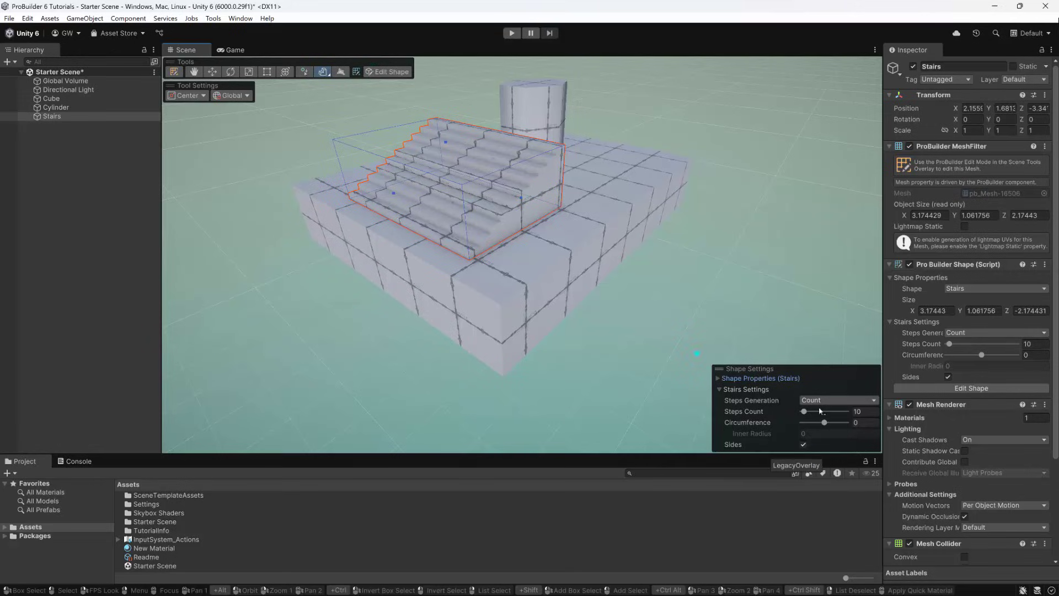
mouse_move(803, 411)
left_mouse_down()
mouse_move(811, 415)
mouse_move(802, 415)
left_mouse_up()
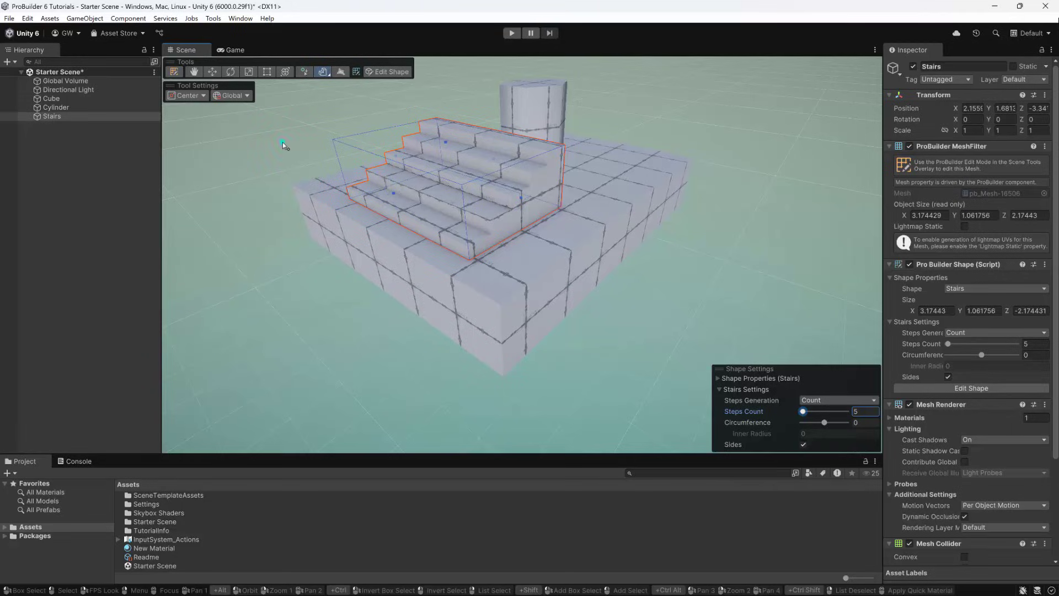
Step: Move the stairs off the block onto the open ground beside it, and select the block
left_click(213, 72)
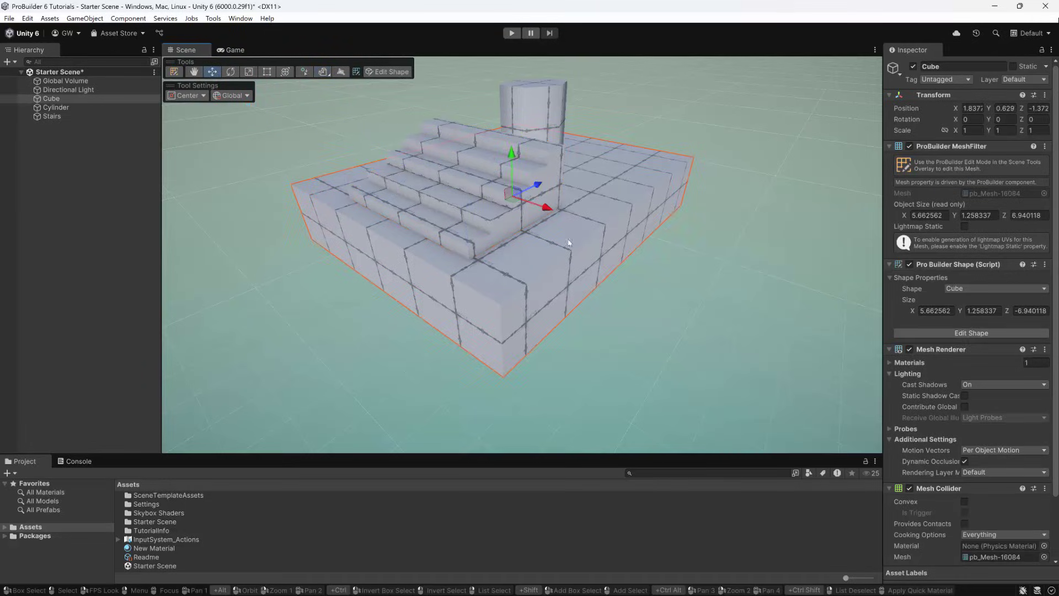
key("f")
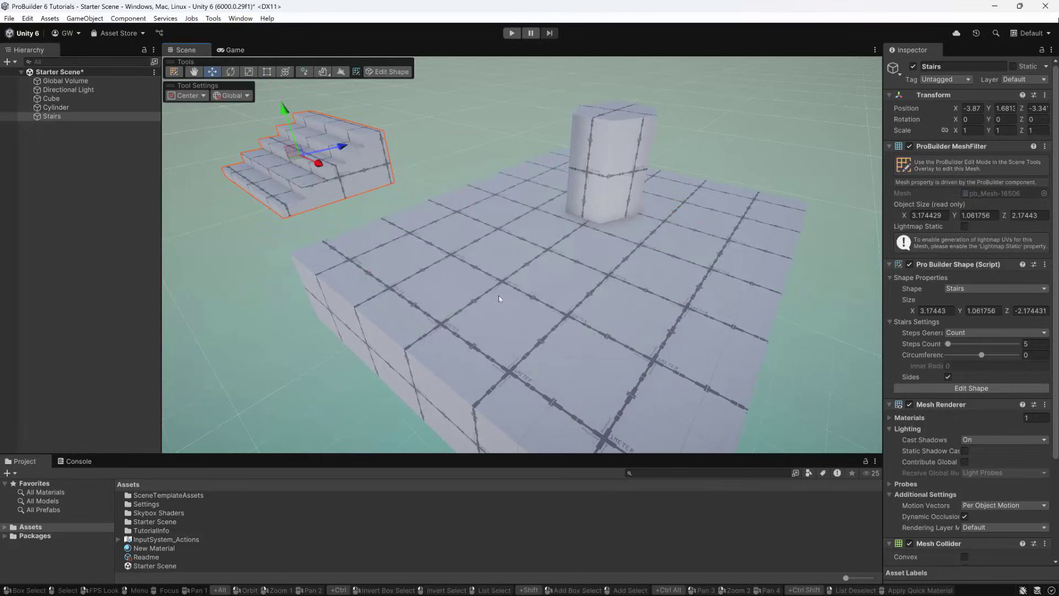
left_click(499, 296)
middle_click_drag(645, 240, 592, 207)
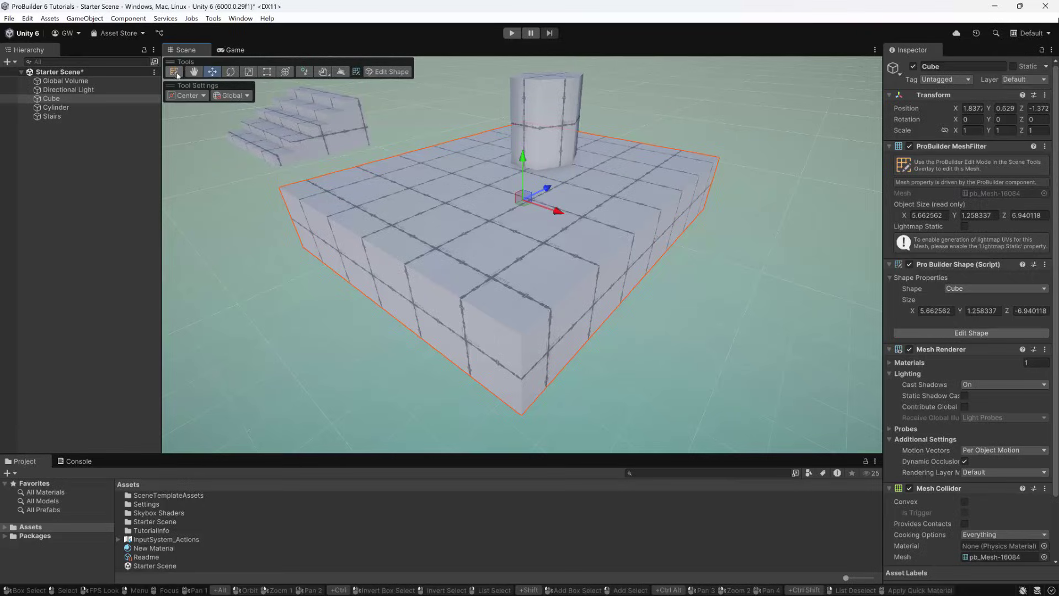
Step: Reselect the block and switch from the GameObject context to ProBuilder mesh editing
left_click(250, 209)
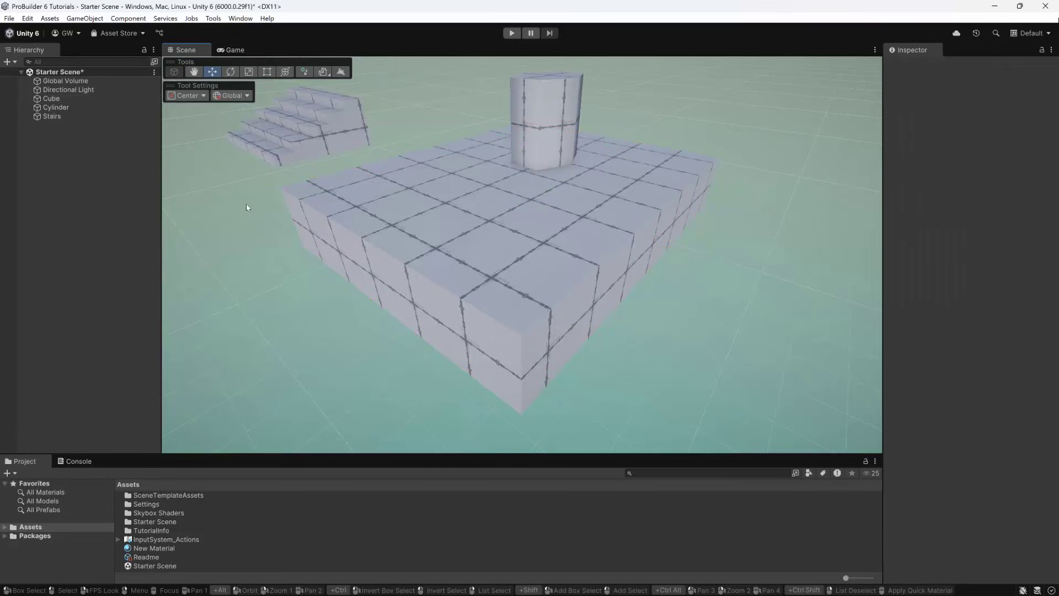
left_click(425, 206)
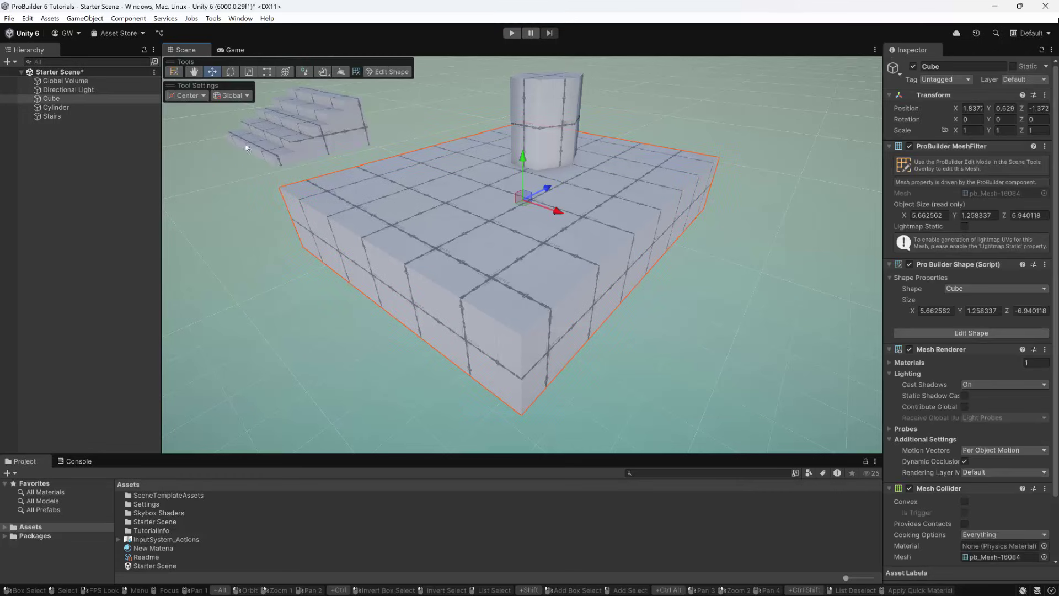
left_click(174, 75)
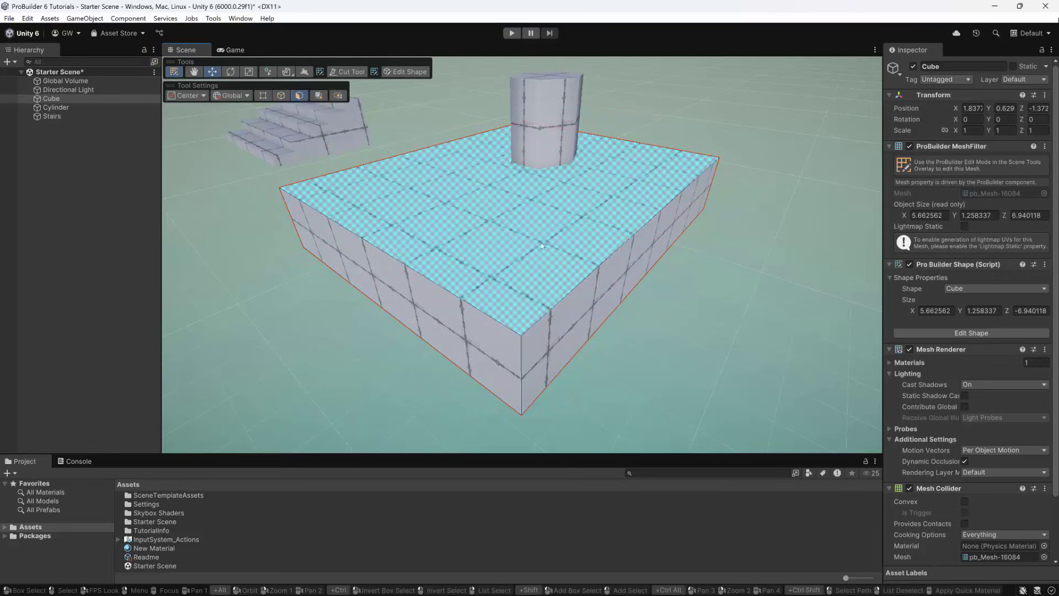
Step: Pull the block's front face outward to a depth of about 7.57, and raise its top face to a height of about 1.57
left_click(434, 254)
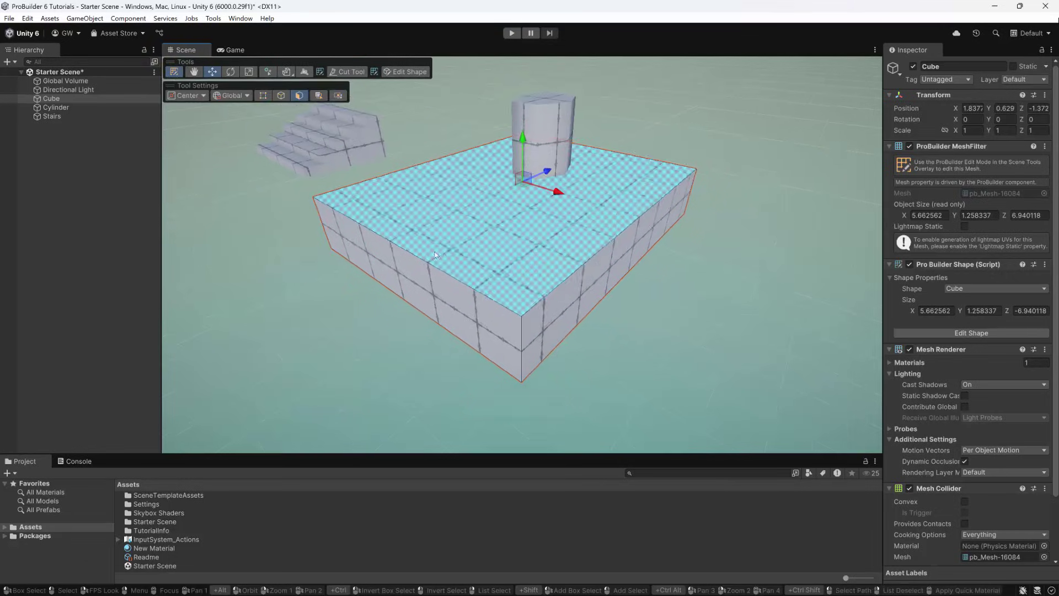
scroll(434, 254, "down", 1)
left_click(479, 338)
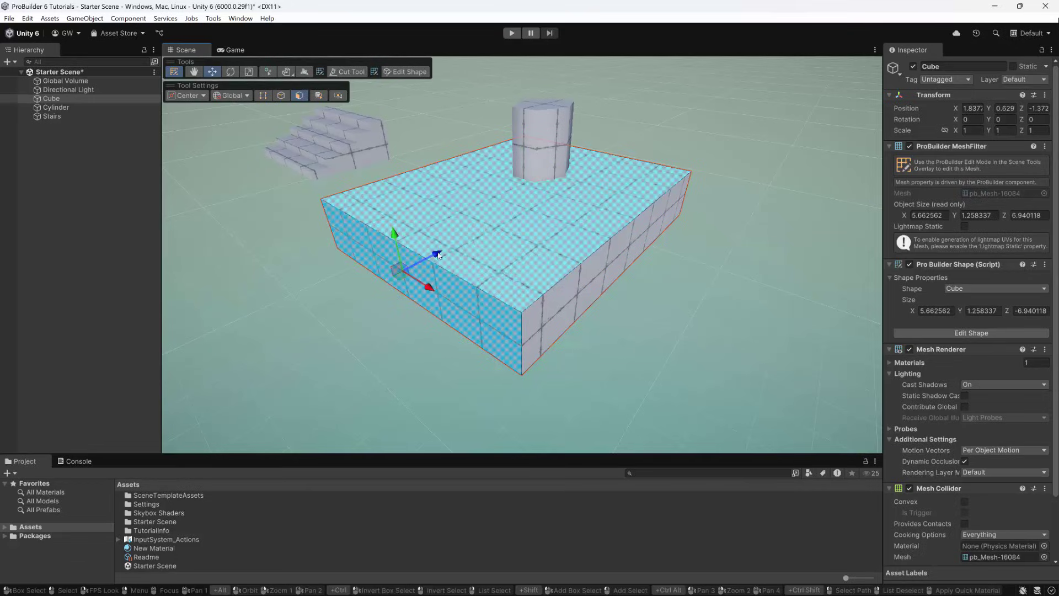
left_click_drag(439, 251, 404, 274)
left_click(468, 238)
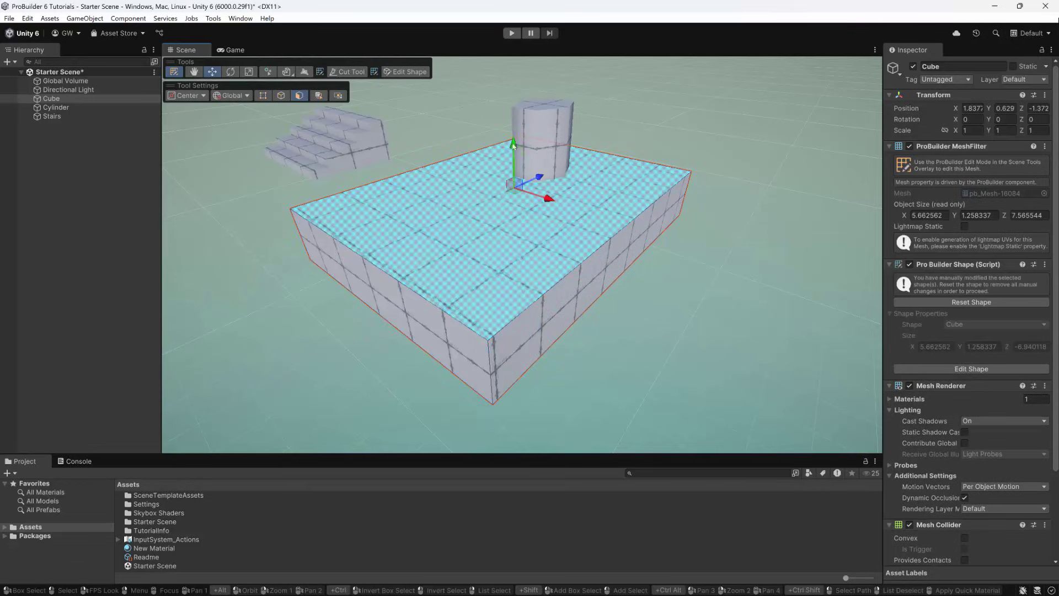
mouse_move(513, 145)
left_mouse_down()
mouse_move(512, 161)
mouse_move(502, 127)
left_mouse_up()
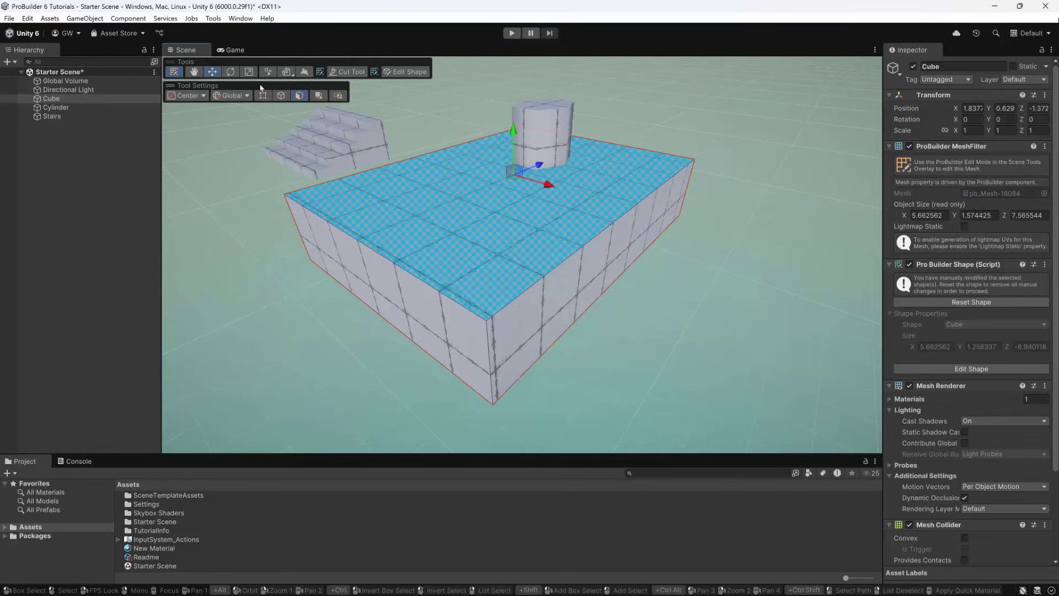
left_click(231, 71)
left_click(249, 72)
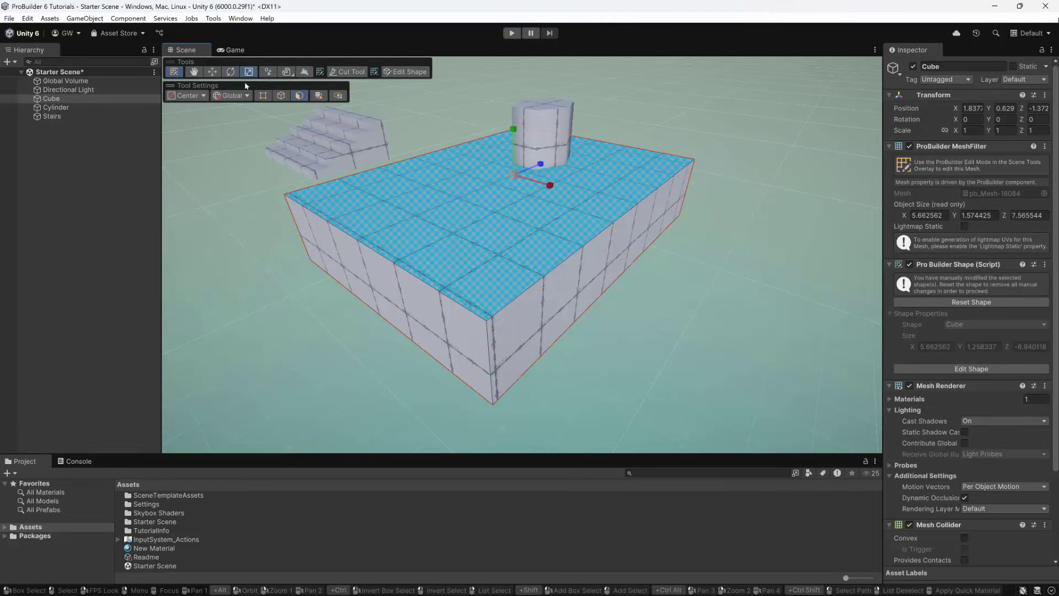
left_click(215, 75)
Step: In vertex selection, move the block's two front top vertices inward so the front face slopes back
left_click(264, 96)
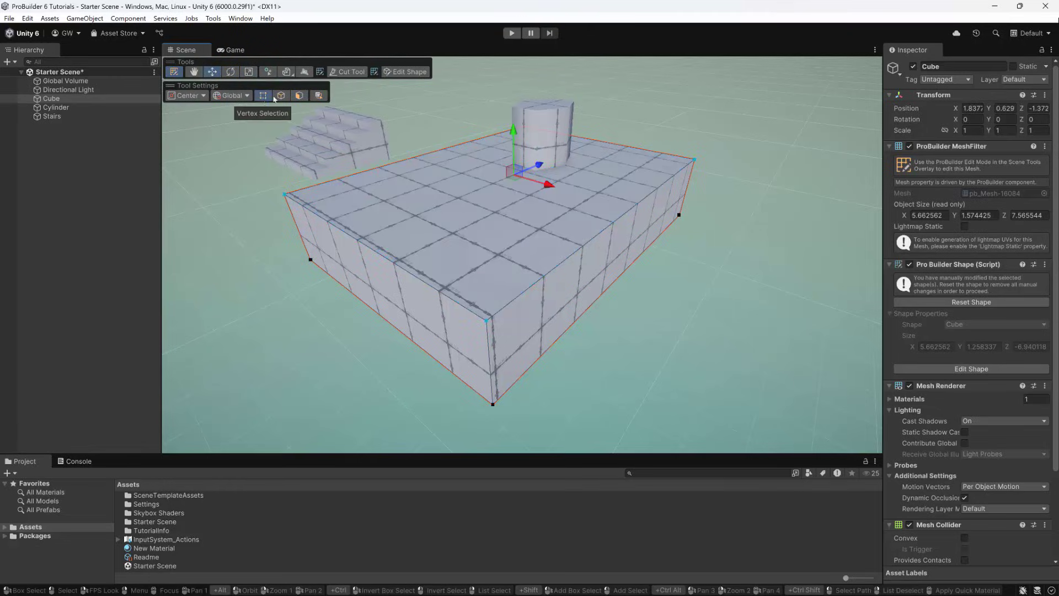
left_click(284, 194)
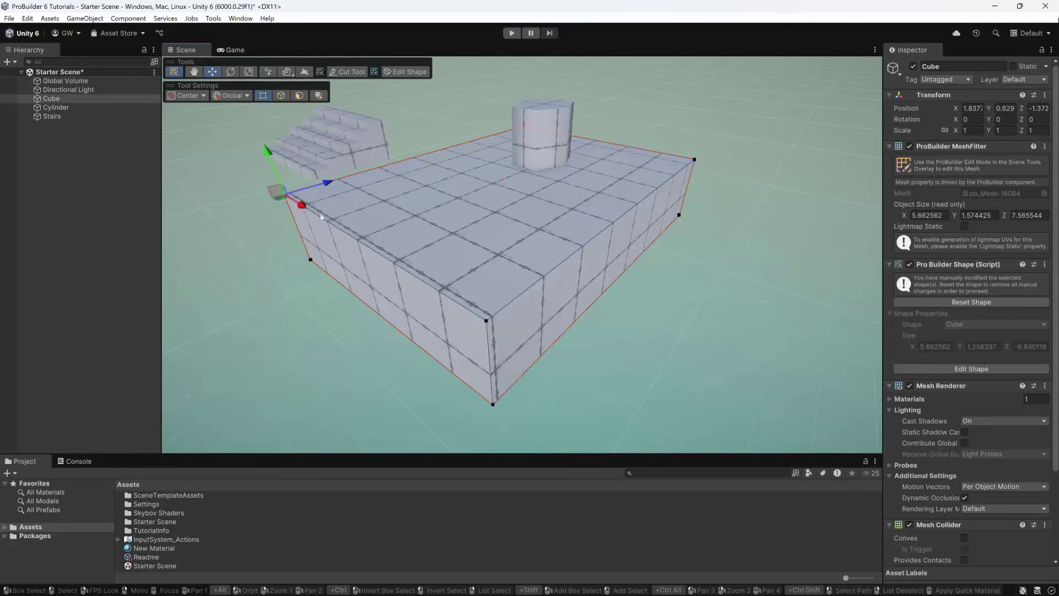
left_click(485, 320, "shift")
left_click_drag(395, 225, 323, 226)
Step: In edge selection, move the block's long top side edge inward to slope the adjoining side face
left_click(281, 95)
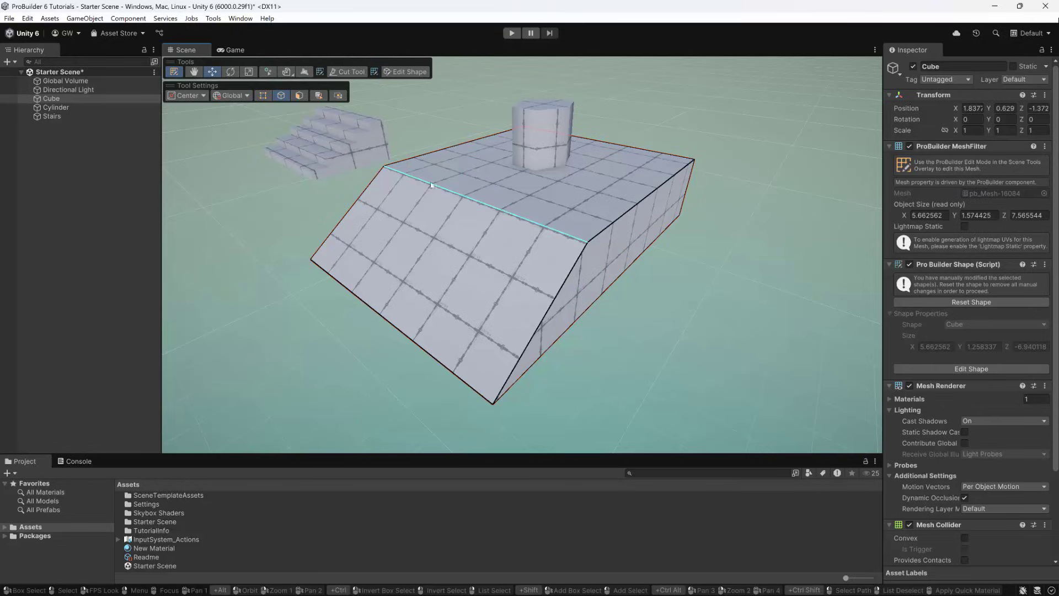
left_click(605, 216)
left_click_drag(665, 199, 637, 185)
Step: In face selection, inset the block's sloped front face by scaling a new, smaller face inside it
left_click(298, 95)
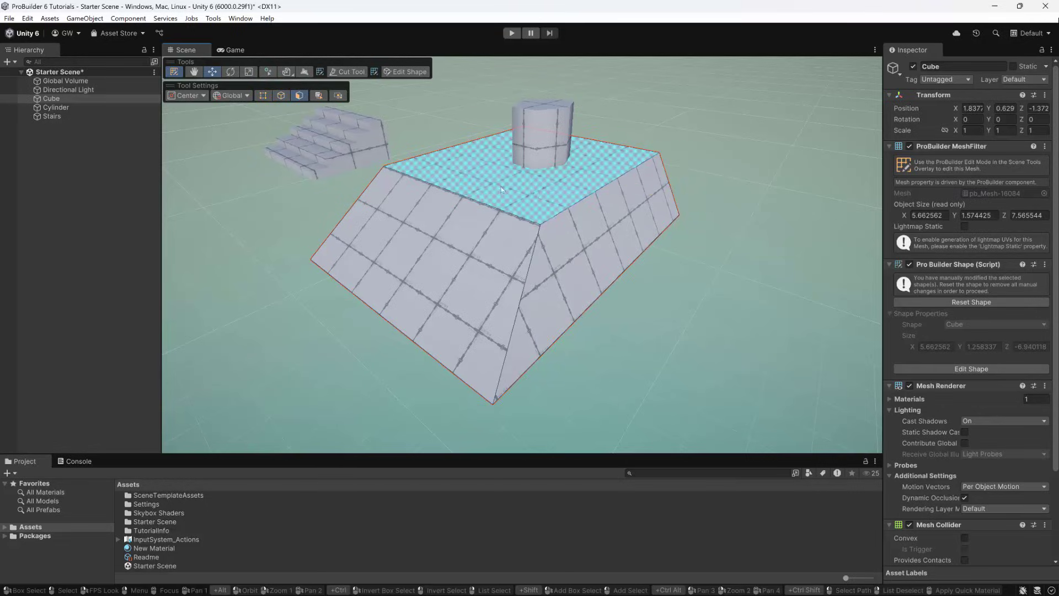
left_click(485, 176)
left_click(249, 72)
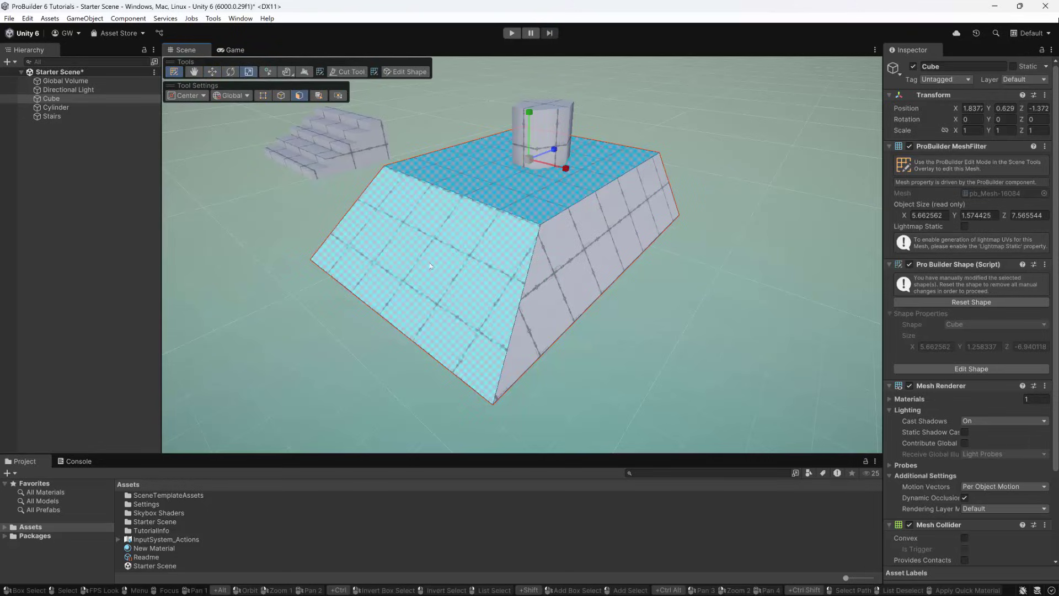
left_click(433, 273)
scroll(473, 275, "down", 1)
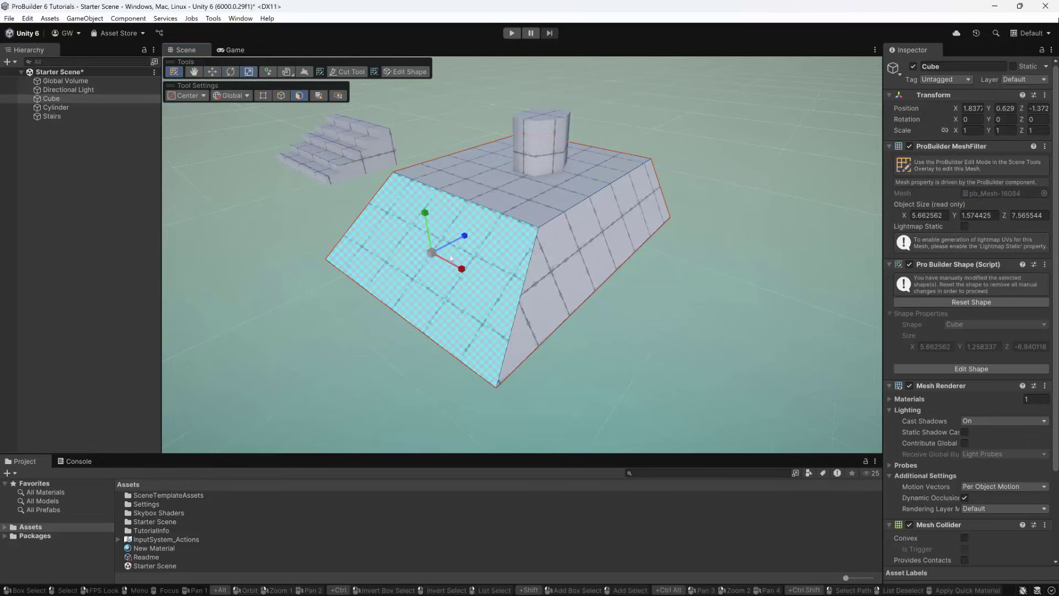
left_click_drag(434, 253, 430, 277, "shift")
key("w")
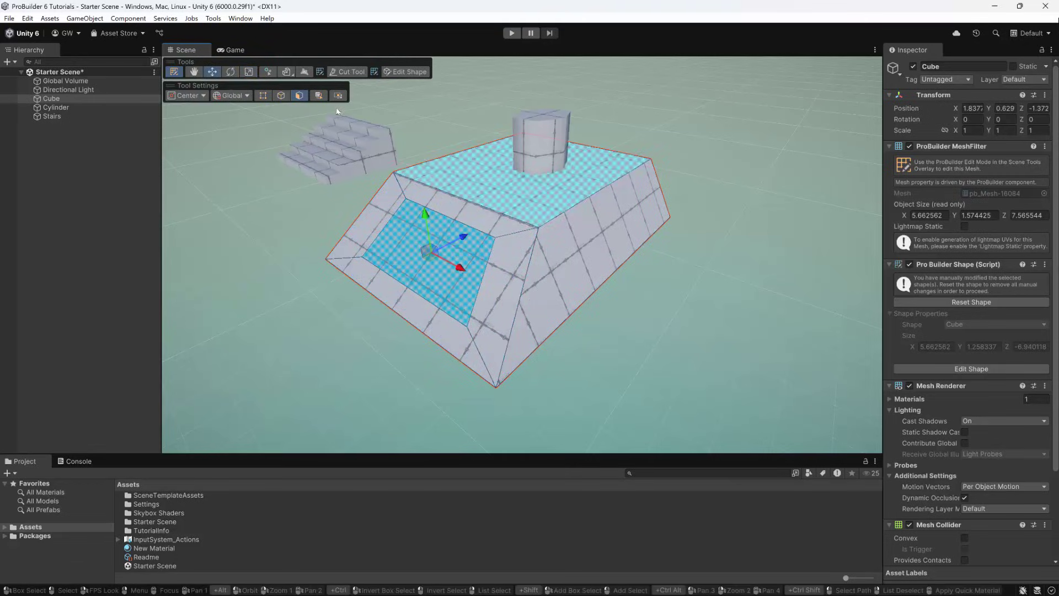
left_click_drag(513, 276, 343, 133, "alt")
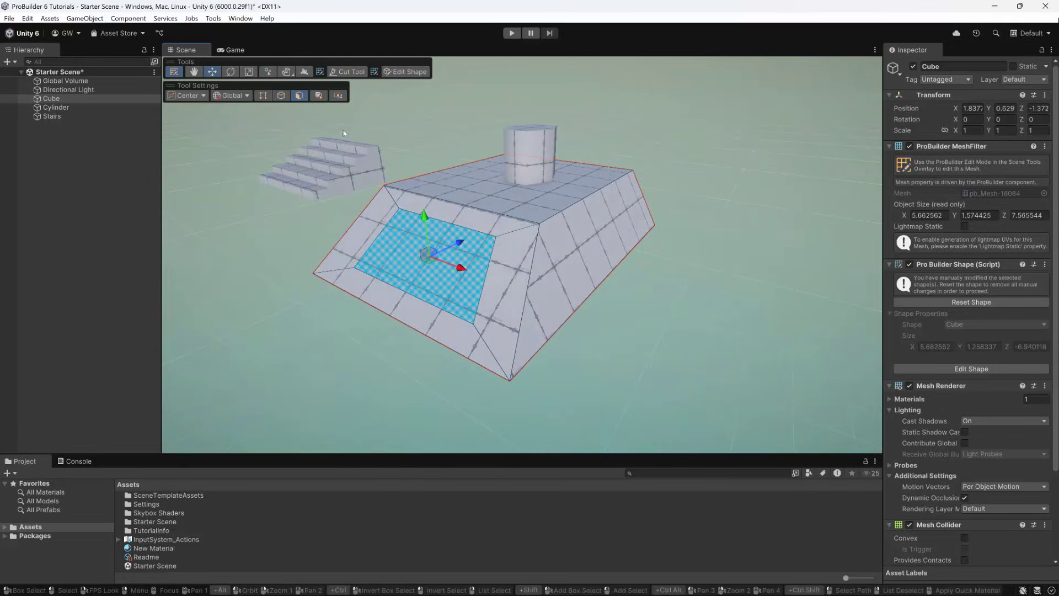
Step: Set the handle orientation to Element and extrude the inset front face outward along its normal
left_click(239, 102)
left_click(238, 133)
left_click_drag(439, 285, 385, 259, "alt")
left_click_drag(414, 222, 388, 199, "shift")
Step: Set the handle orientation to Local with the extruded front face still selected
left_click(234, 96)
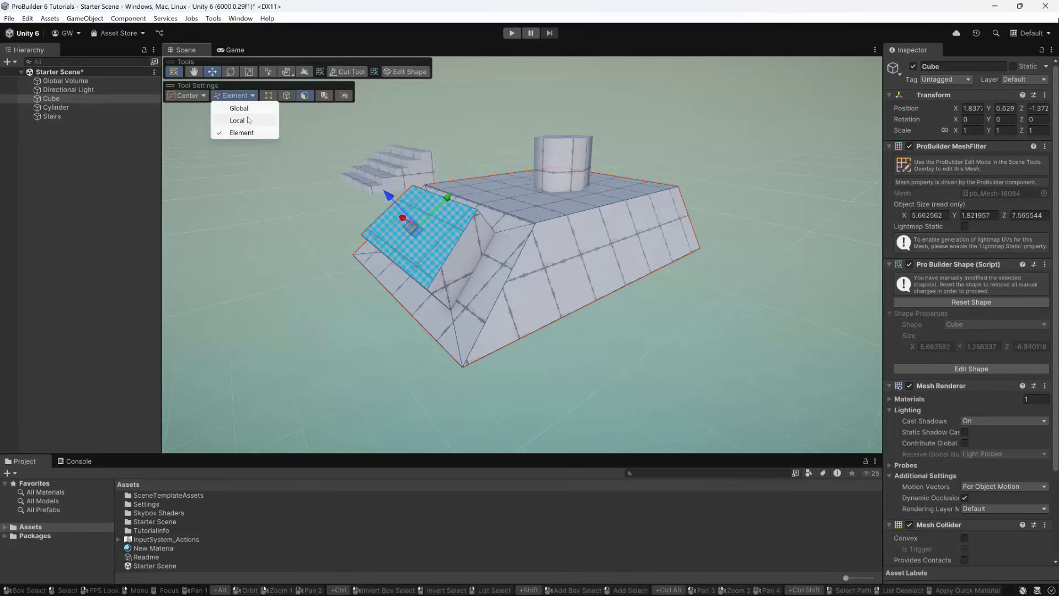
left_click(248, 121)
left_click_drag(530, 188, 513, 204, "alt")
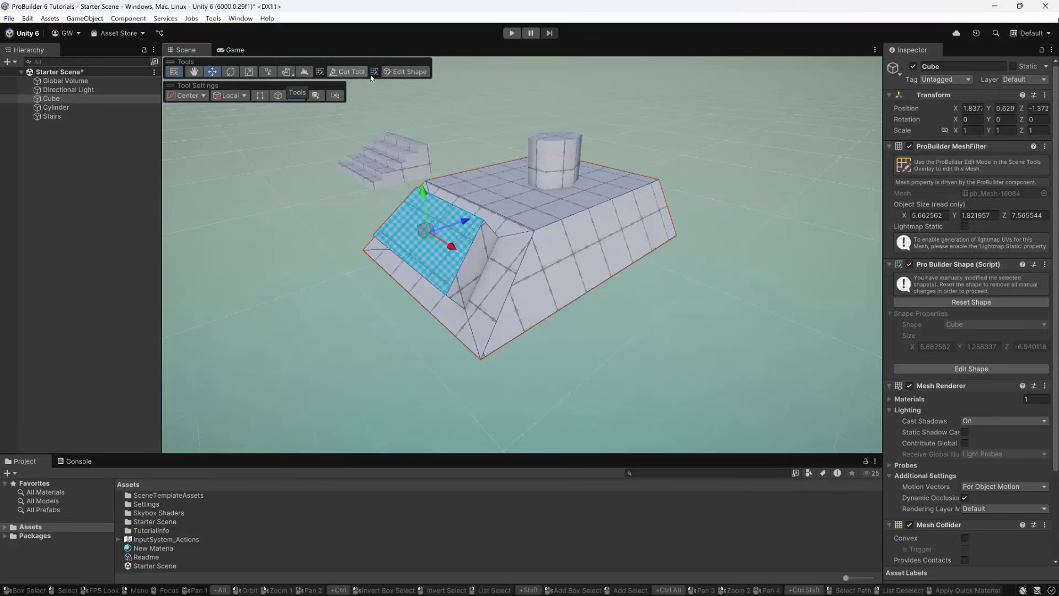
Step: Use the Cut Tool to cut a four-point zigzag line across the sloped side face from its top to its bottom edge
left_click(346, 74)
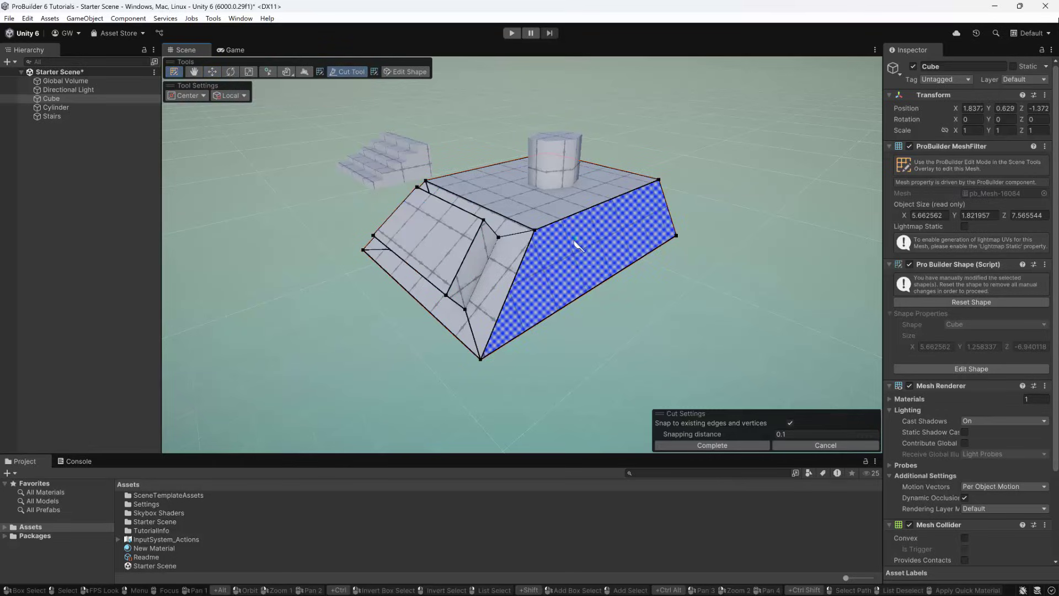
left_click(570, 217)
left_click(551, 266)
left_click(583, 260)
left_click(601, 284)
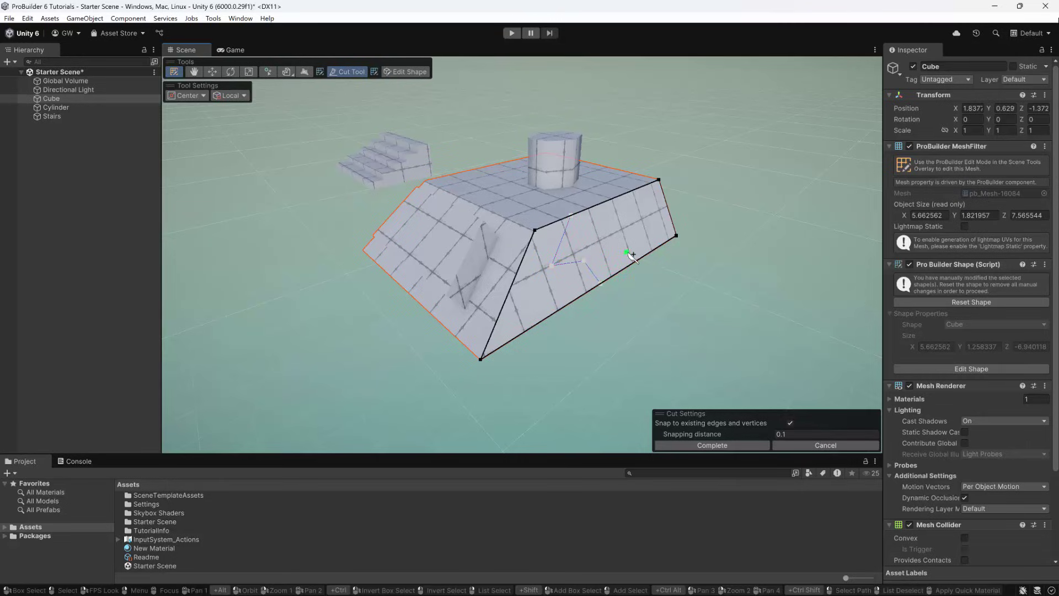
key("Return")
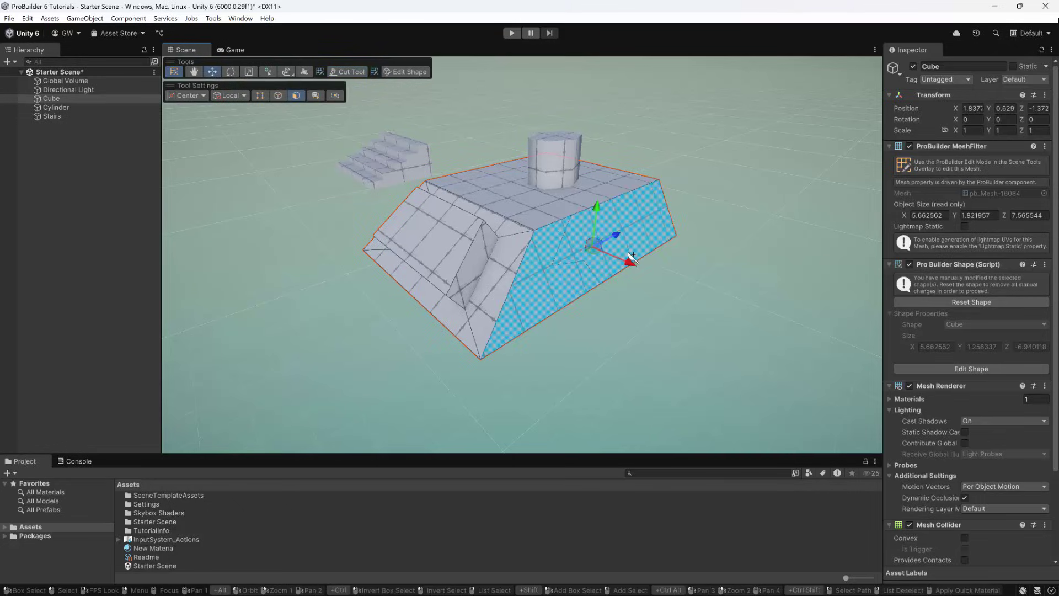
Step: Extrude the rear section of the cut side face outward along local X, giving the block a width of about 6.71
left_click(640, 229)
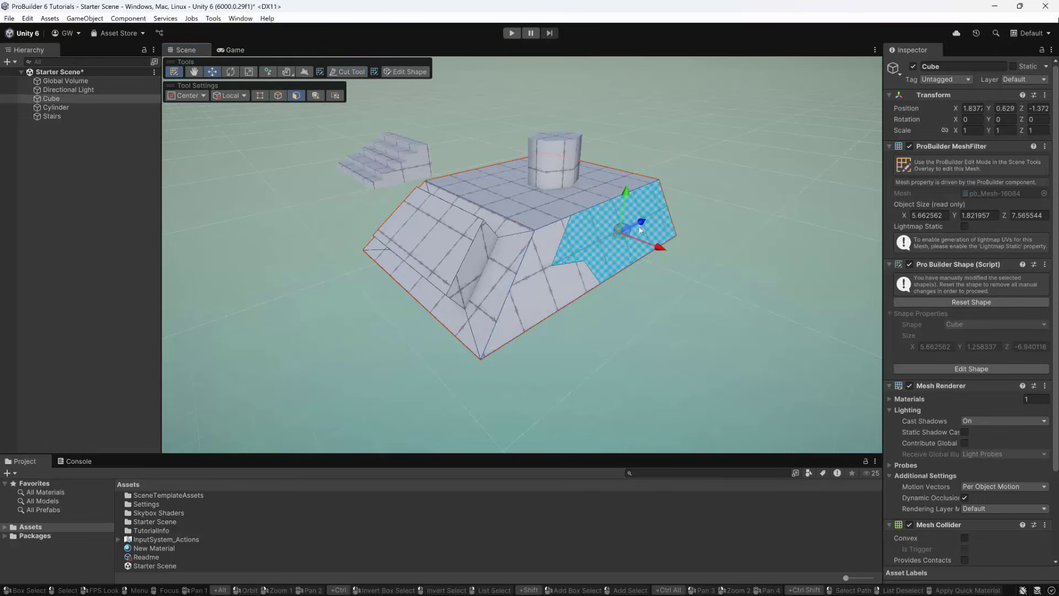
left_click_drag(659, 246, 702, 265, "shift")
left_click_drag(696, 302, 769, 314, "alt")
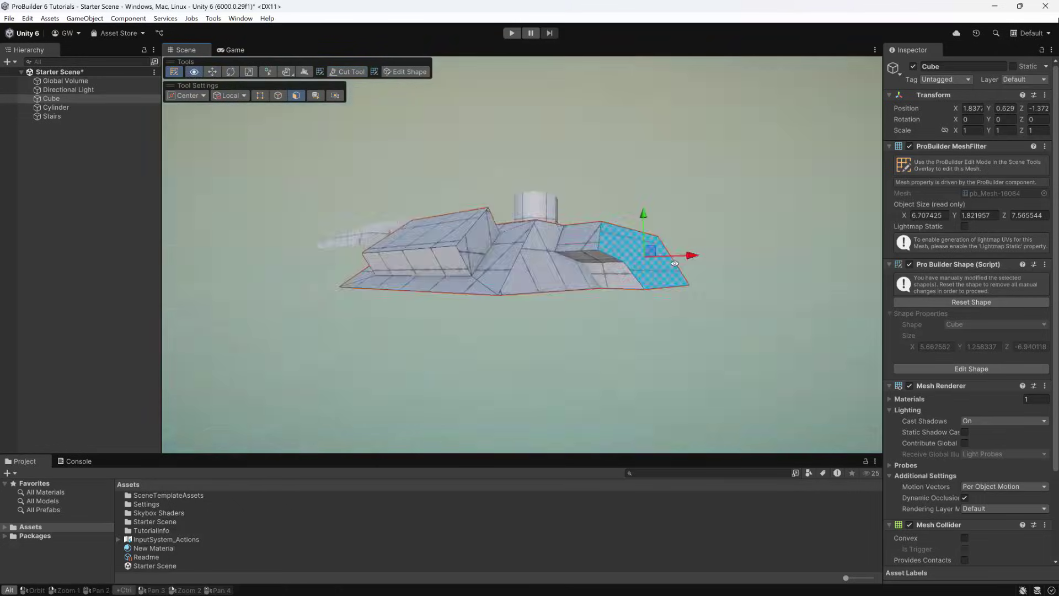
left_click_drag(674, 263, 561, 253, "alt")
left_click(561, 252, "shift")
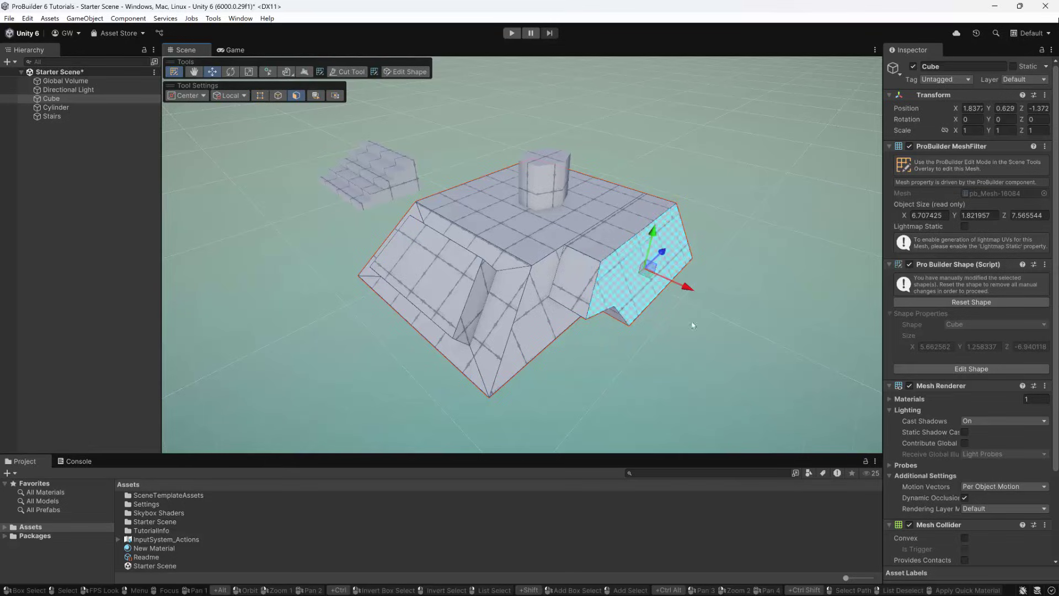
left_click_drag(703, 327, 518, 210, "alt")
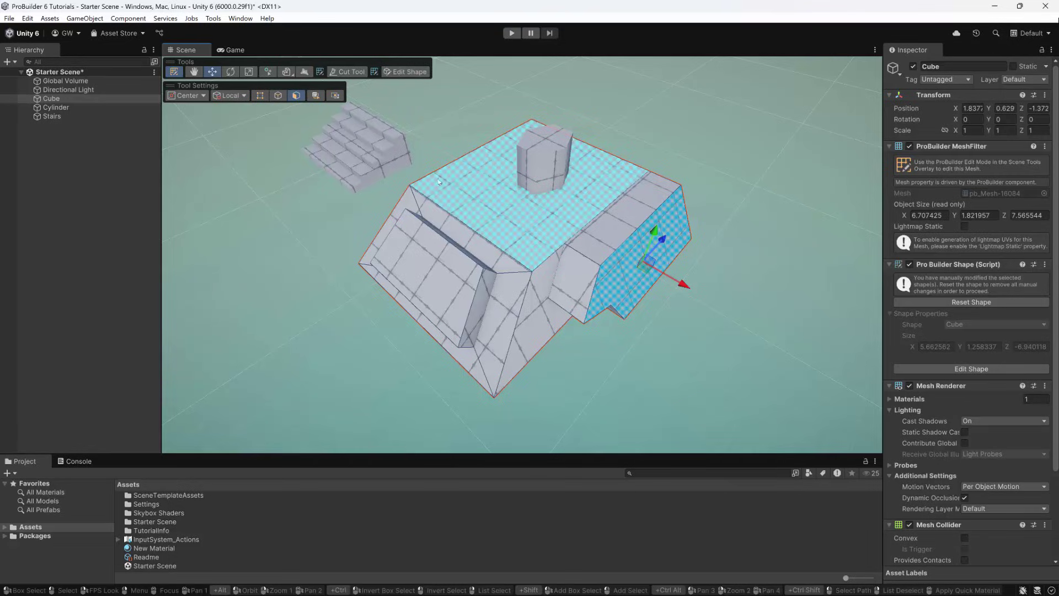
left_click_drag(485, 169, 539, 207, "alt")
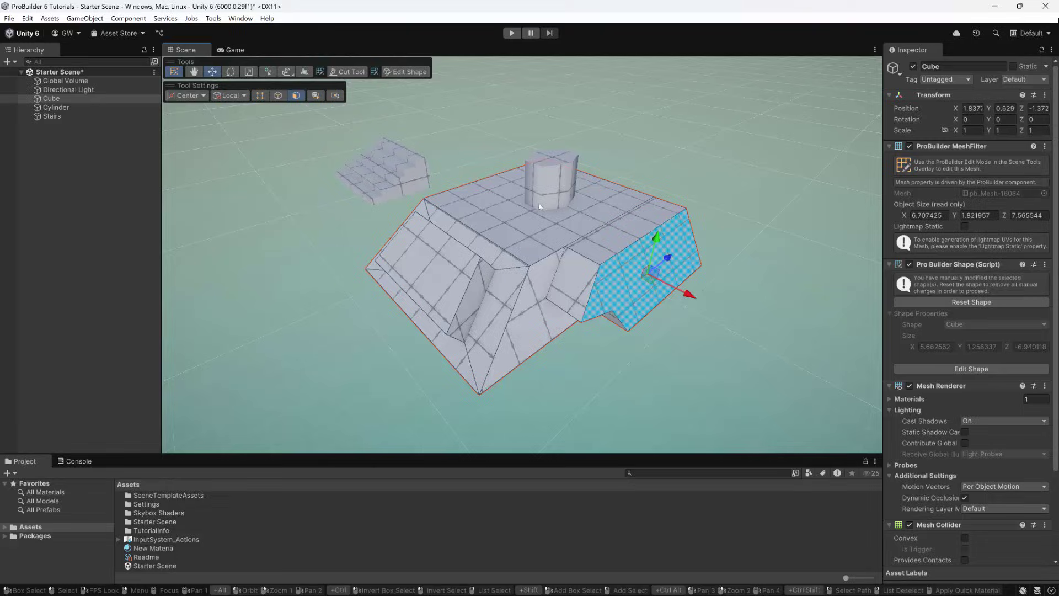
Step: Return from ProBuilder mesh editing to the GameObject context and select the stairs
left_click(175, 72)
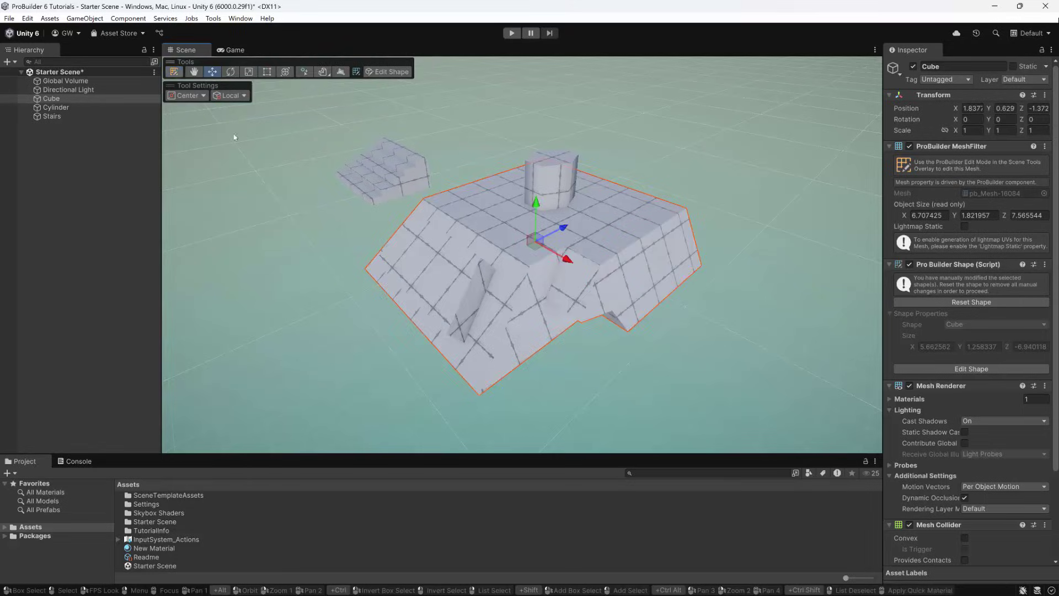
left_click(679, 160)
left_click(593, 233)
left_click(537, 193)
left_click(377, 199)
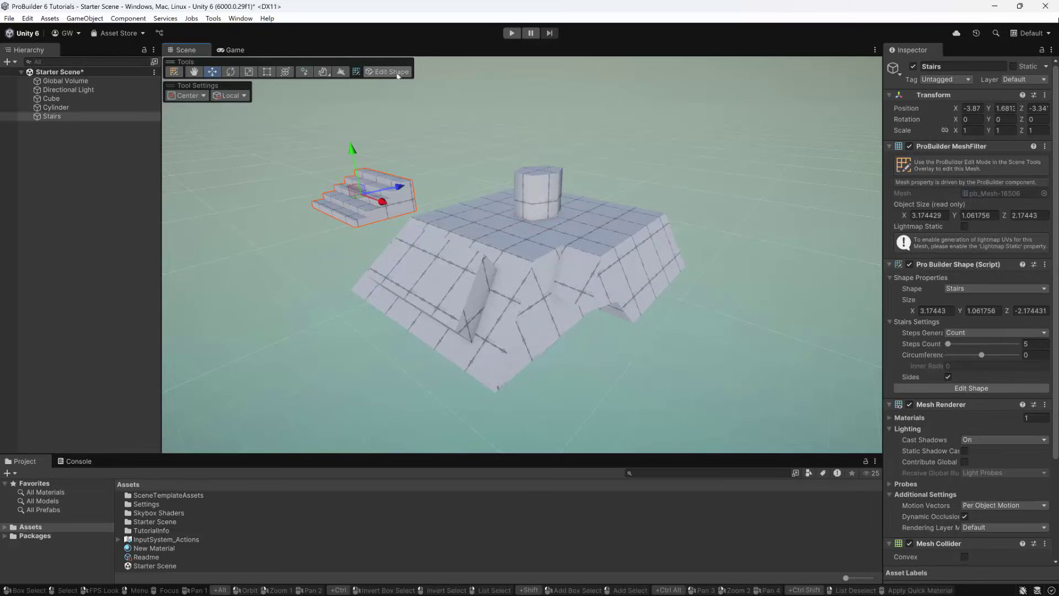
Step: Select the cylinder on top of the block and increase its Sides Count in the shape settings
left_click(369, 87)
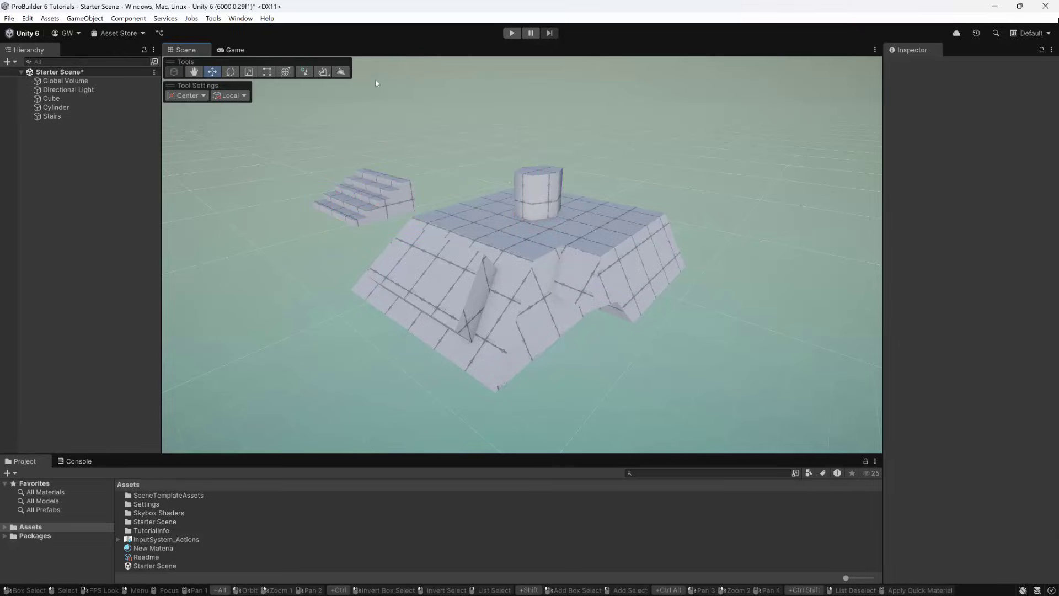
left_click(546, 184)
scroll(520, 136, "up", 1)
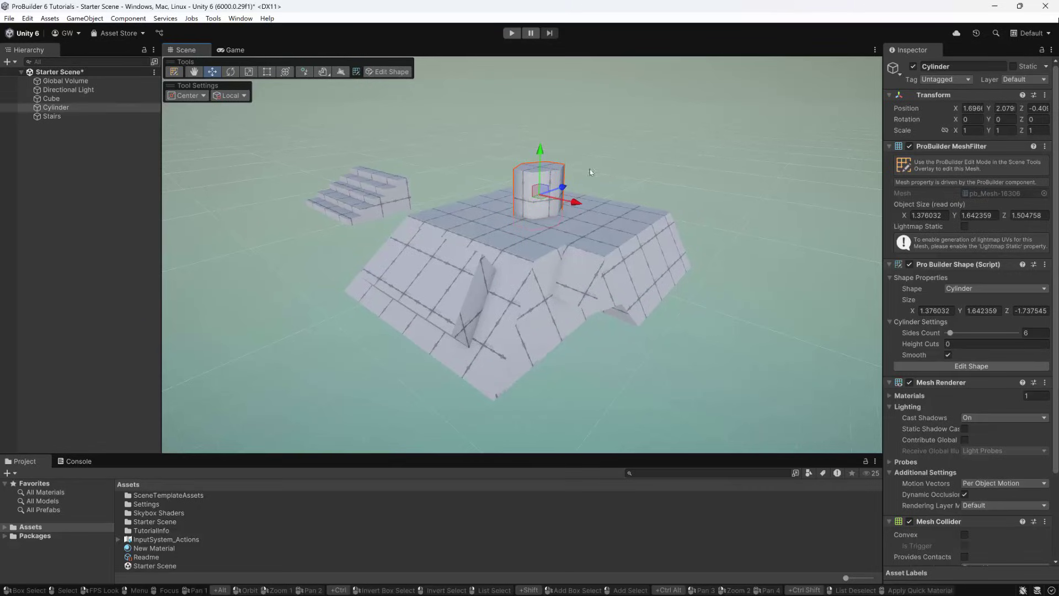
left_click(388, 72)
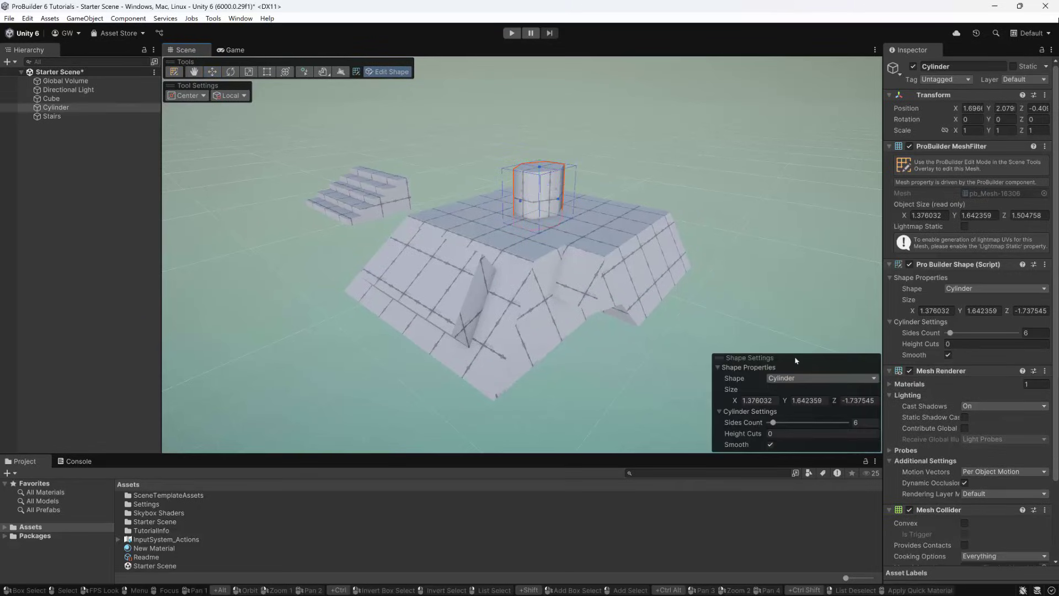
left_click(778, 422)
left_click_drag(778, 421, 772, 414)
Step: Set the stairs' Steps Count to 7 in the shape settings and leave shape editing
left_click(355, 216)
middle_click_drag(397, 201, 419, 208)
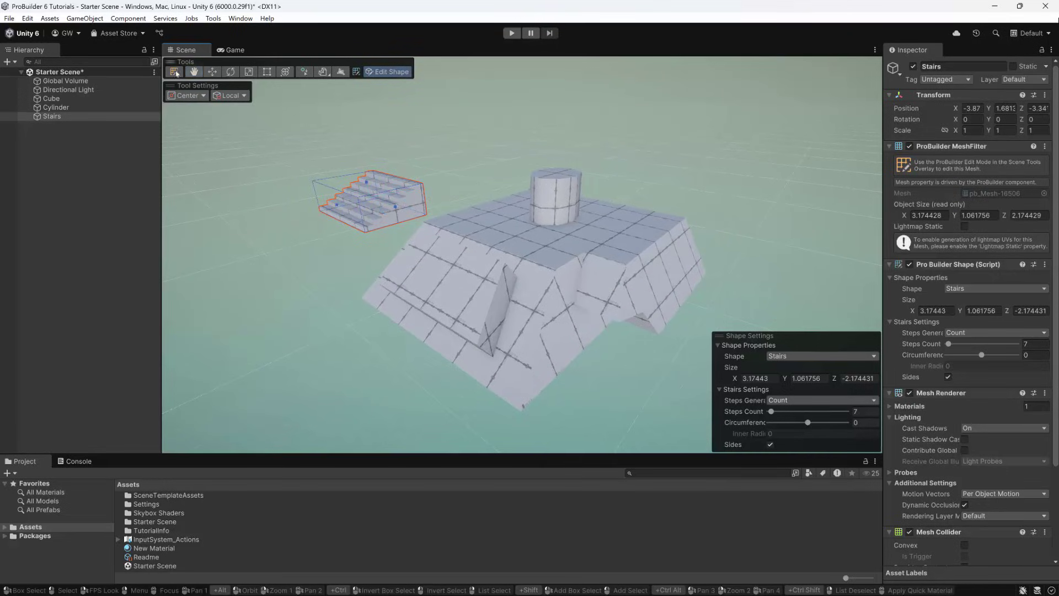
left_click(212, 72)
left_click(353, 138)
Step: Open the modified block's shape settings and reset its shape to the original cube
left_click(523, 238)
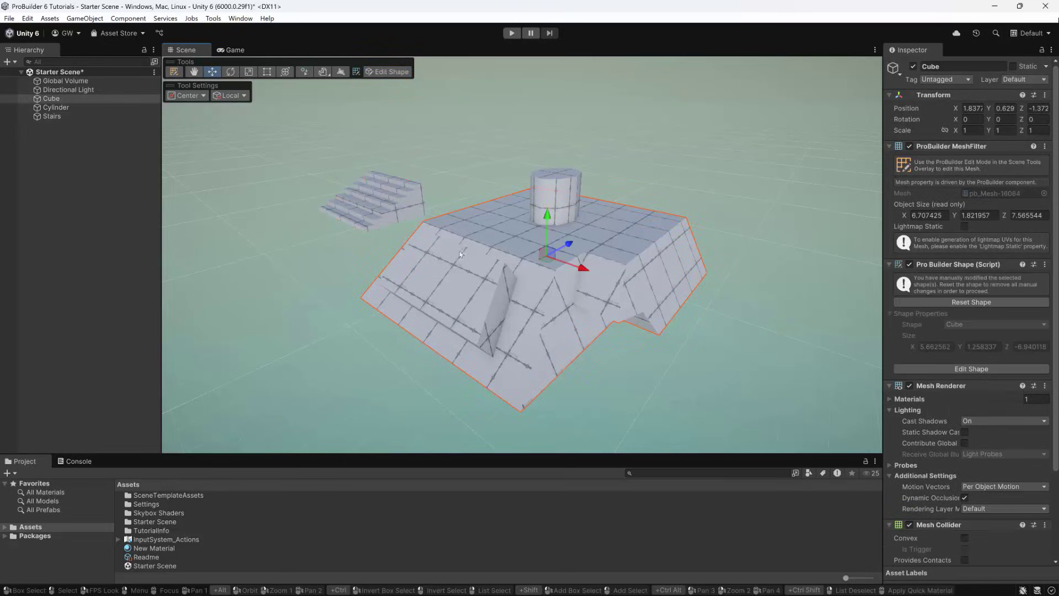
left_click_drag(662, 263, 654, 287, "alt")
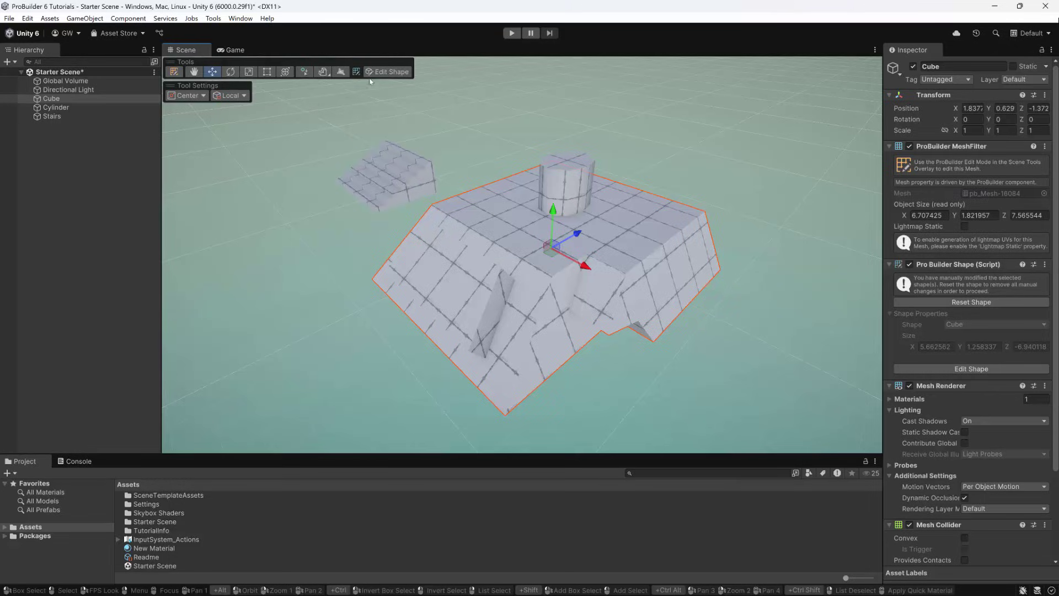
left_click(392, 73)
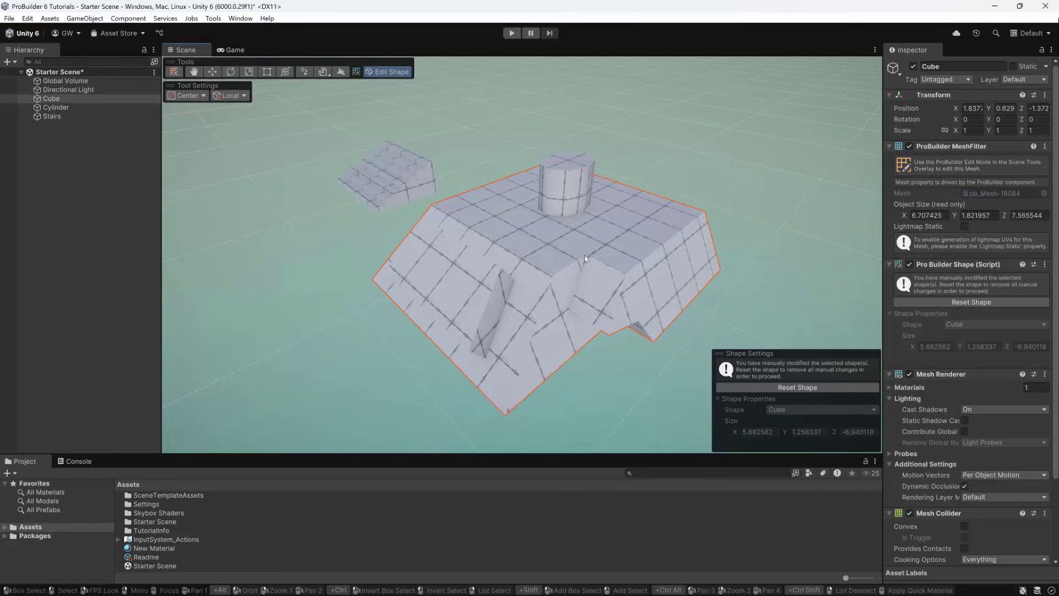
left_click_drag(690, 276, 690, 241, "alt")
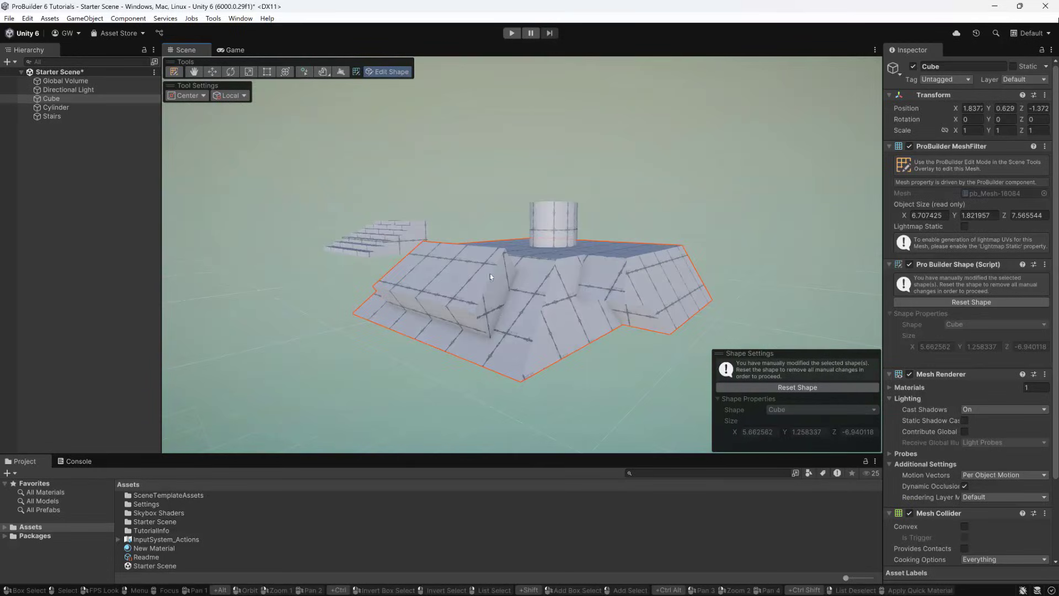
left_click(810, 387)
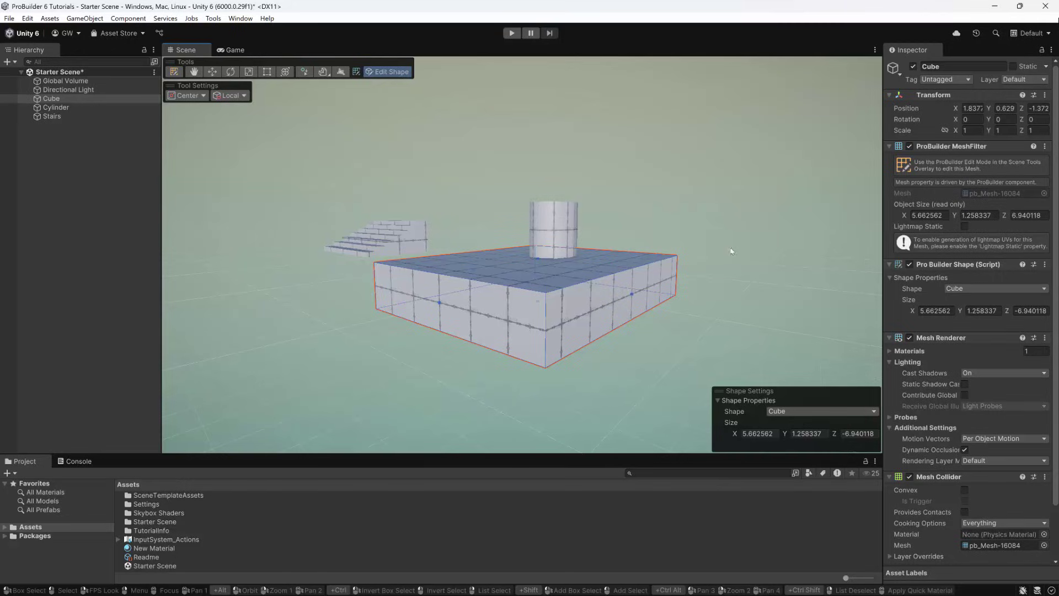
Step: Undo the block's shape reset and leave shape editing
left_click_drag(635, 277, 711, 266, "alt")
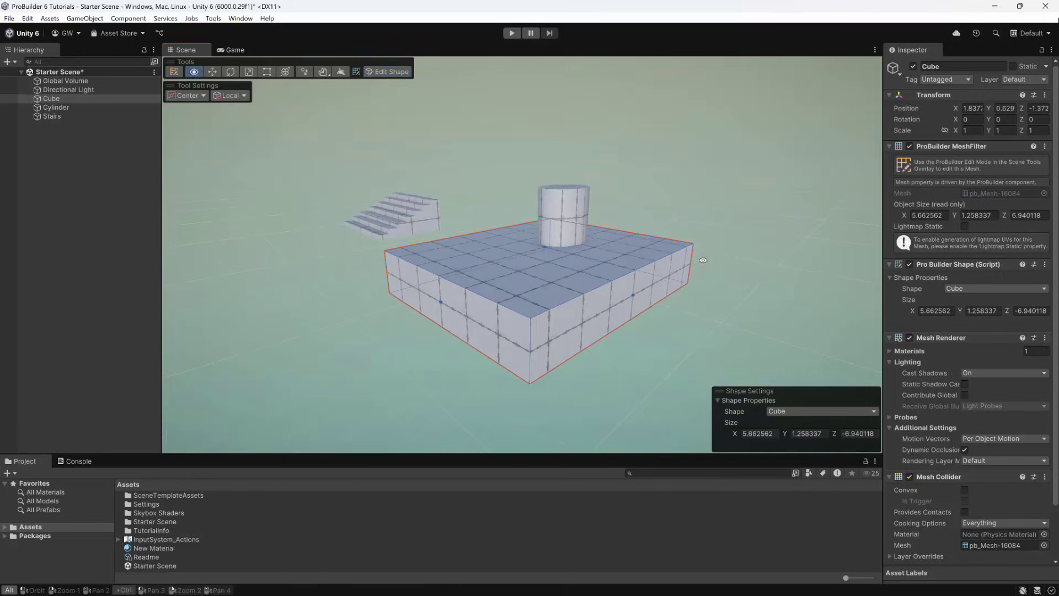
key("ctrl+z")
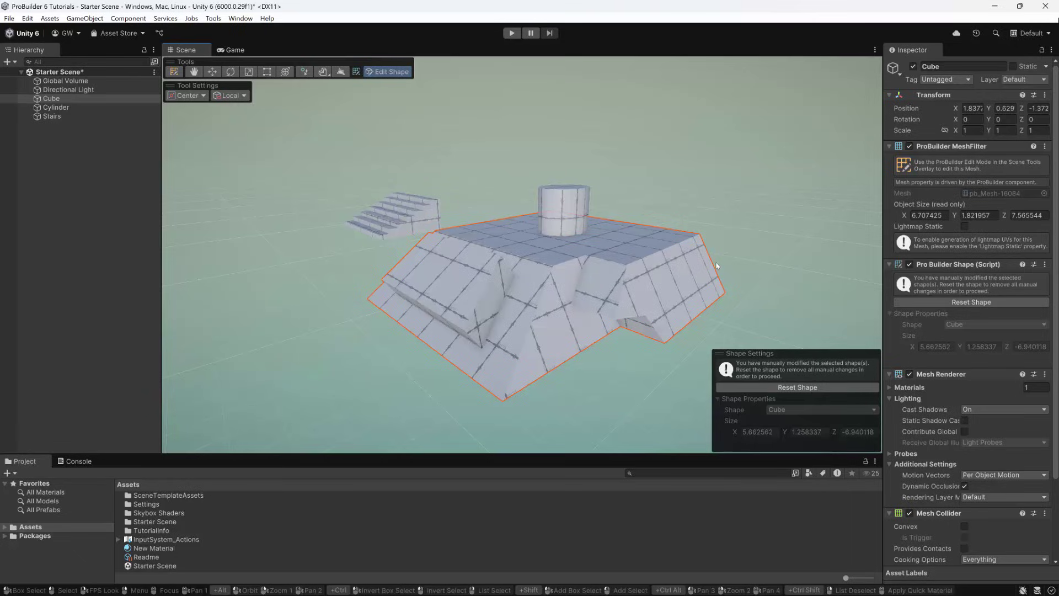
left_click(380, 74)
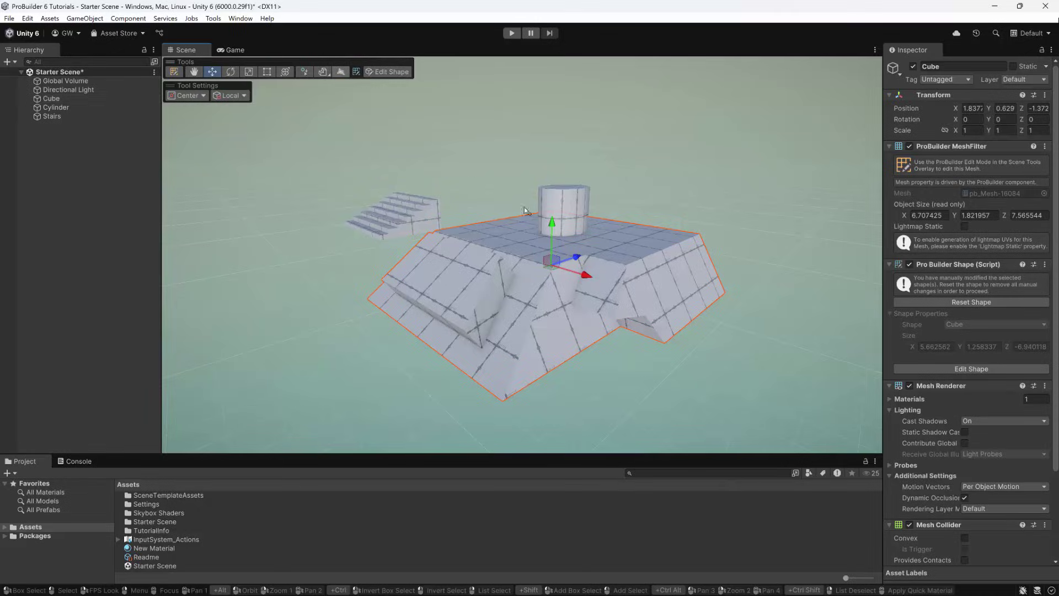
Step: Draw a seven-point notched PolyShape on the open ground beside the block and extrude it upward to a height of about 1.5
left_click(341, 72)
scroll(496, 209, "down", 2)
left_click_drag(470, 194, 480, 254, "alt")
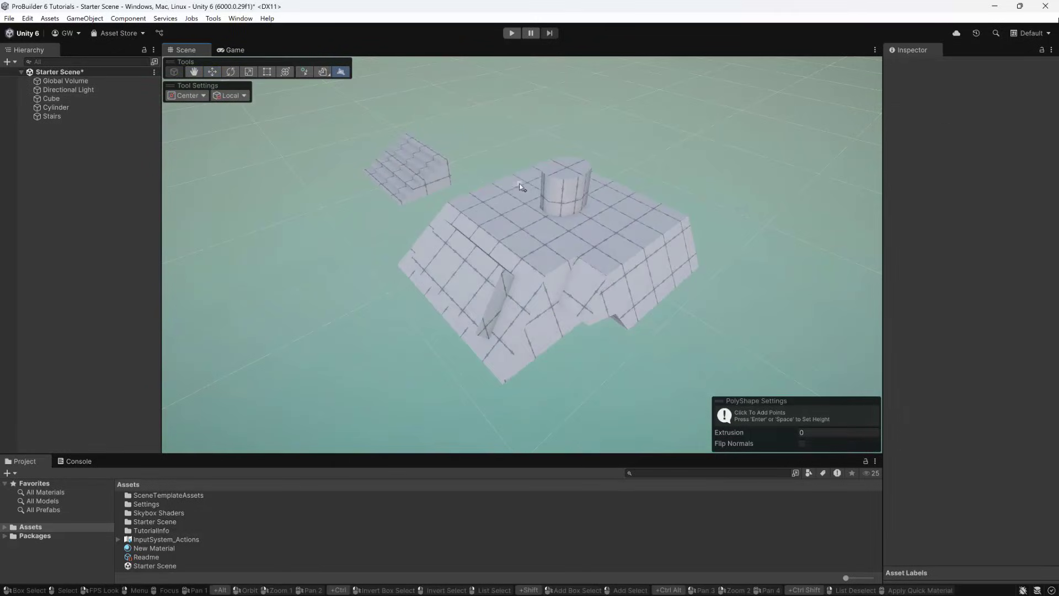
left_click(324, 254)
left_click(193, 343)
left_click(270, 380)
left_click(331, 321)
left_click(352, 387)
left_click(410, 370)
left_click(410, 331)
left_click(325, 254)
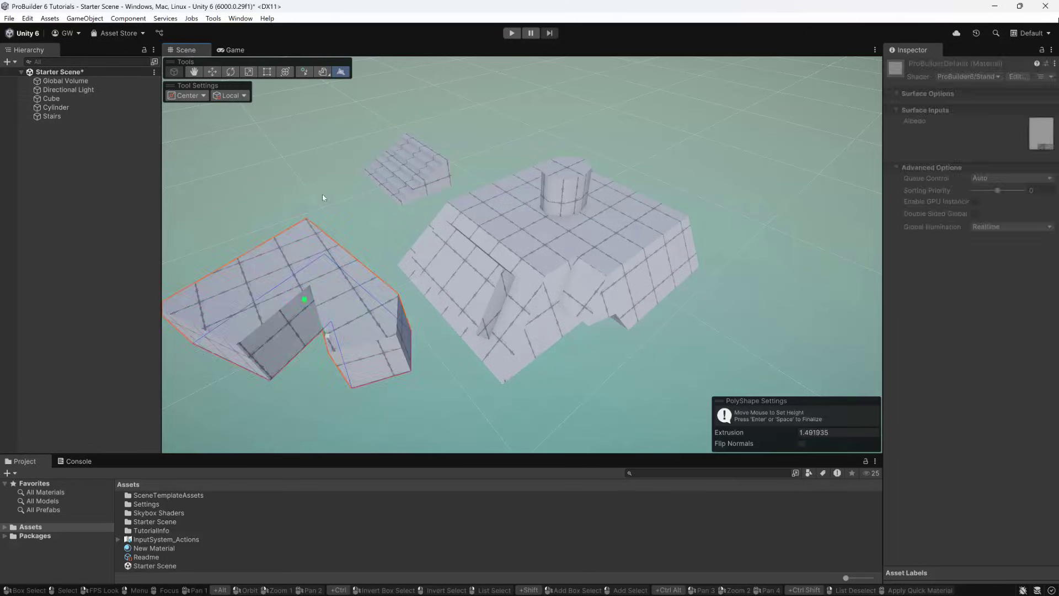
left_click(322, 219)
left_click_drag(487, 371, 723, 375, "alt")
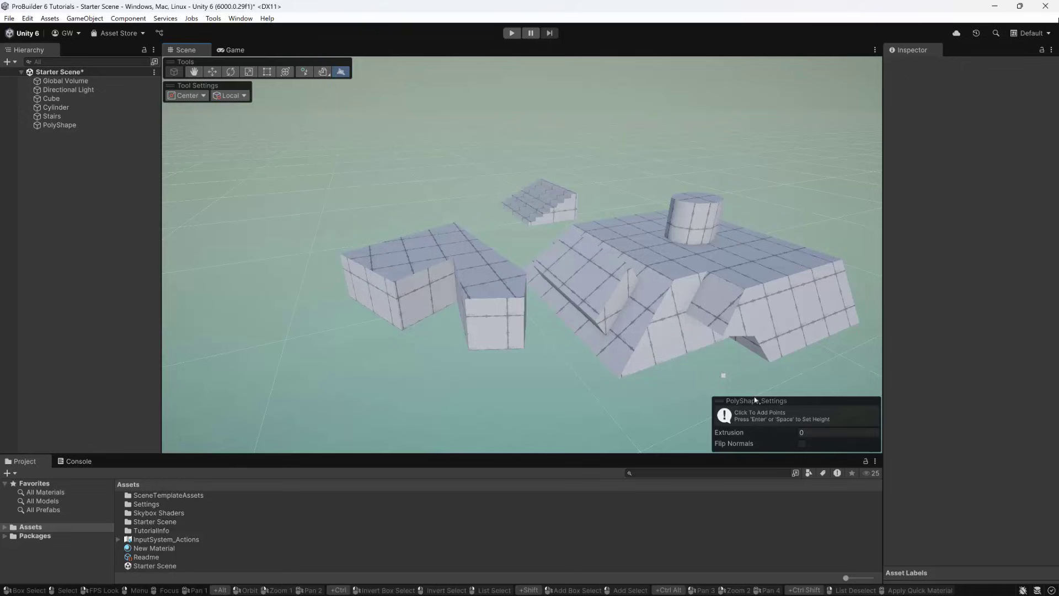
Step: Switch to ProBuilder element editing and raise the PolyShape's top face to an overall height of about 2.7
left_click(212, 72)
left_click_drag(462, 259, 474, 309, "alt")
left_click(174, 72)
left_click(422, 259)
left_click_drag(409, 222, 353, 137)
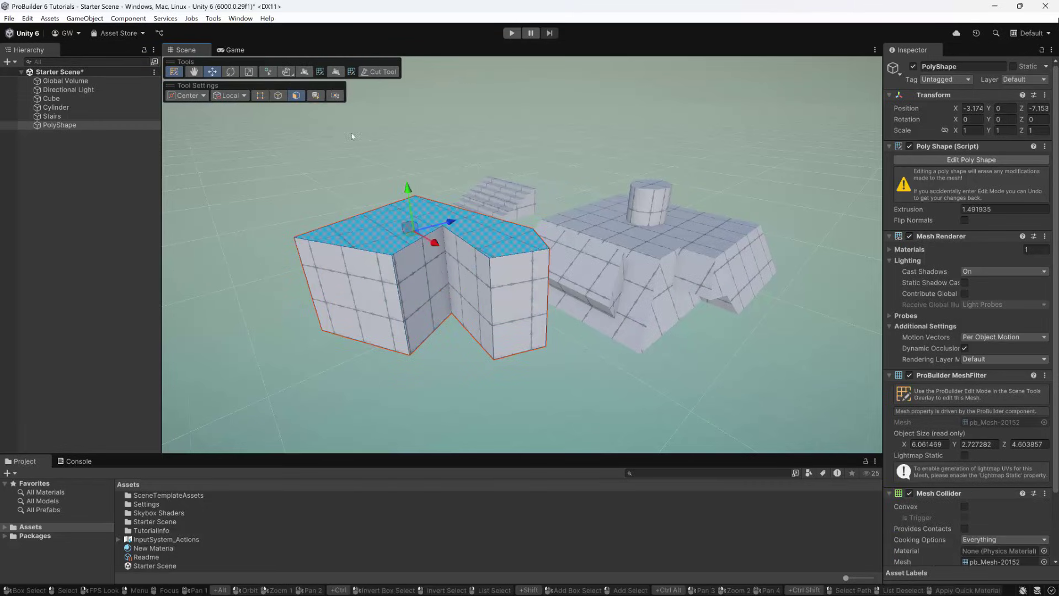
Step: Reshape the PolyShape by moving its outline points, adding one point on the notch edge, and raising the extrusion to about 2.42
left_click(336, 72)
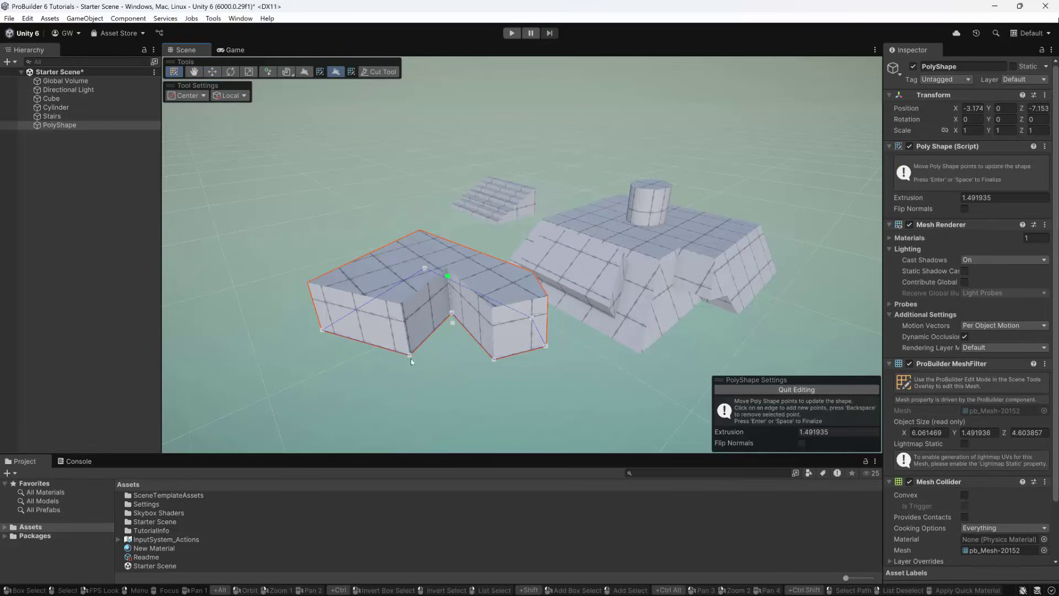
left_click_drag(409, 355, 359, 380)
left_click_drag(419, 356, 398, 362)
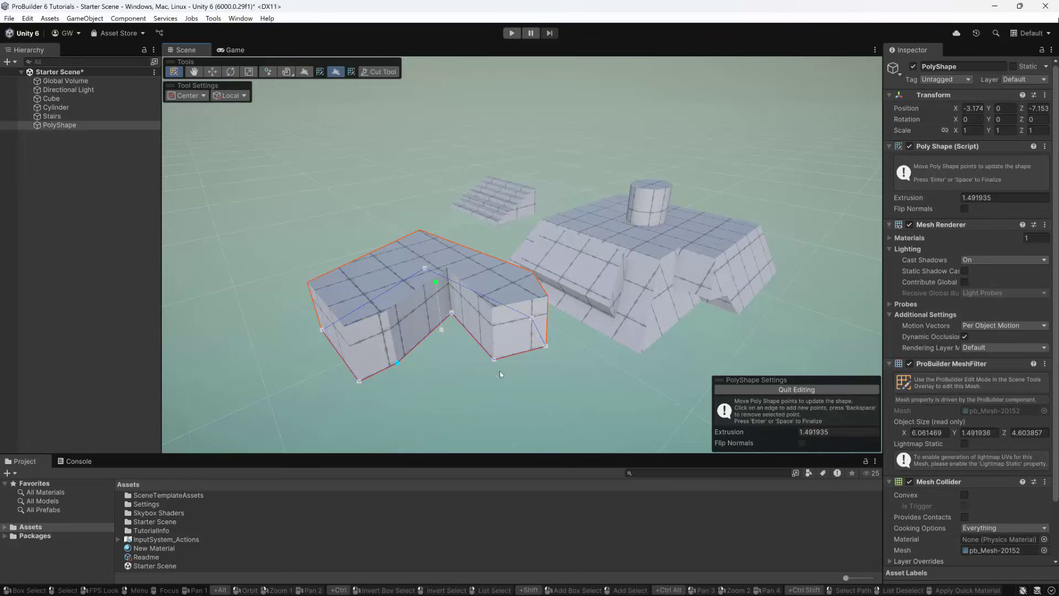
left_click_drag(485, 368, 466, 400)
left_click_drag(549, 348, 570, 362)
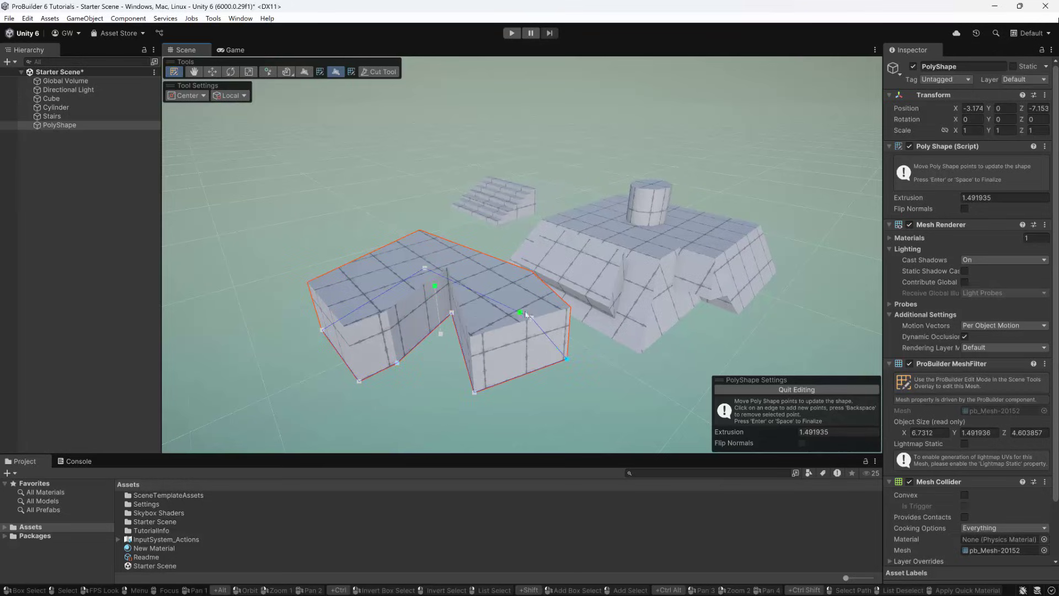
left_click_drag(533, 318, 548, 307)
left_click_drag(437, 284, 433, 248)
left_click_drag(709, 314, 633, 326, "alt")
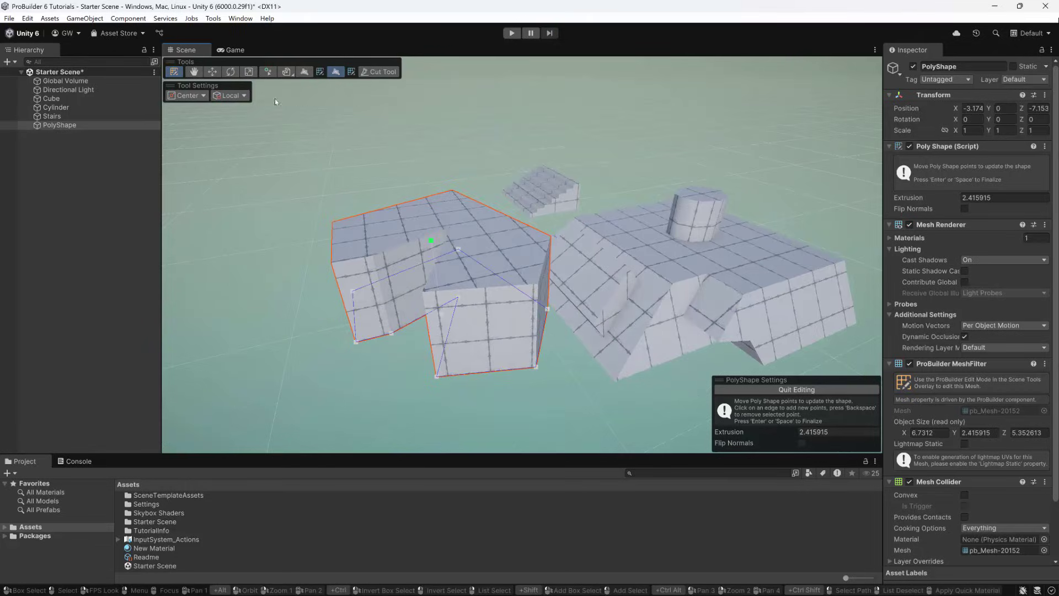
Step: Leave PolyShape point editing and delete the PolyShape from the scene
left_click(212, 73)
left_click_drag(555, 210, 331, 248, "alt")
left_click(434, 321)
left_click_drag(434, 321, 544, 245, "alt")
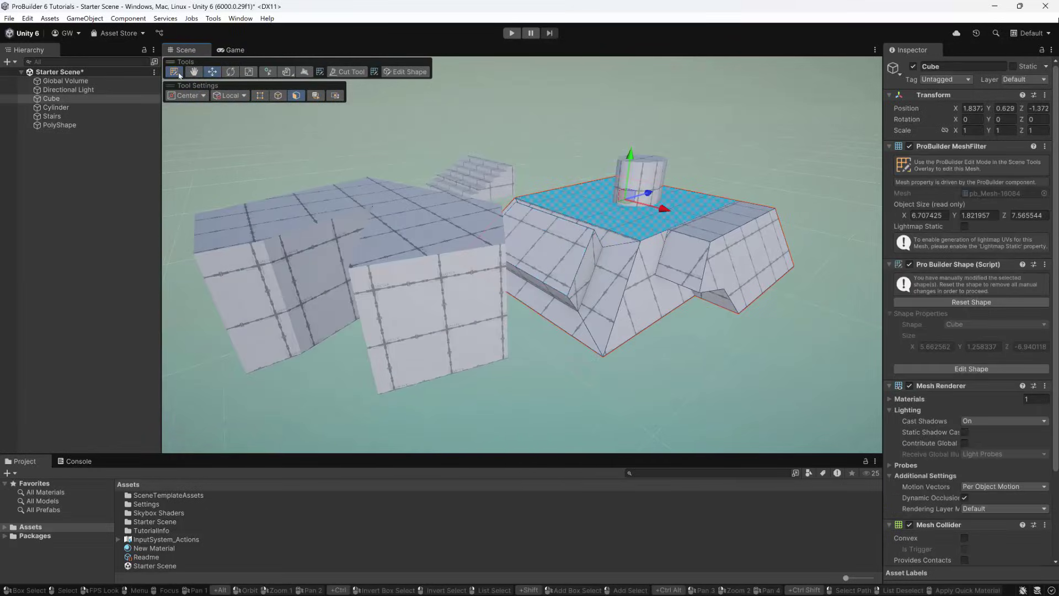
left_click(406, 255)
key("Delete")
Step: Open the large block for element editing, select its narrow top face, and compare the vertex, edge and face selection modes
left_click(552, 266)
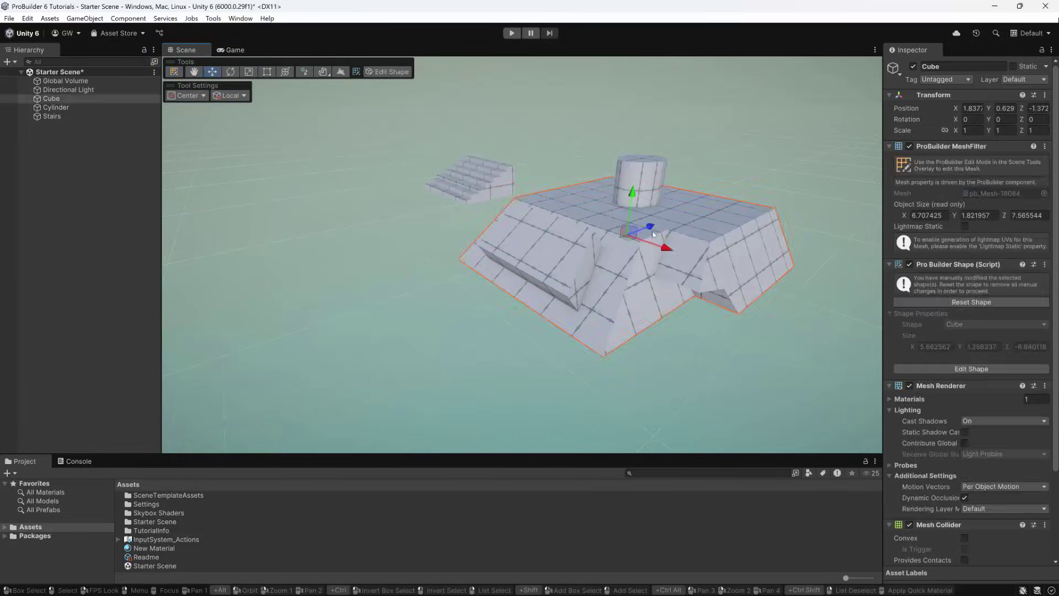
left_click_drag(551, 266, 580, 233, "alt")
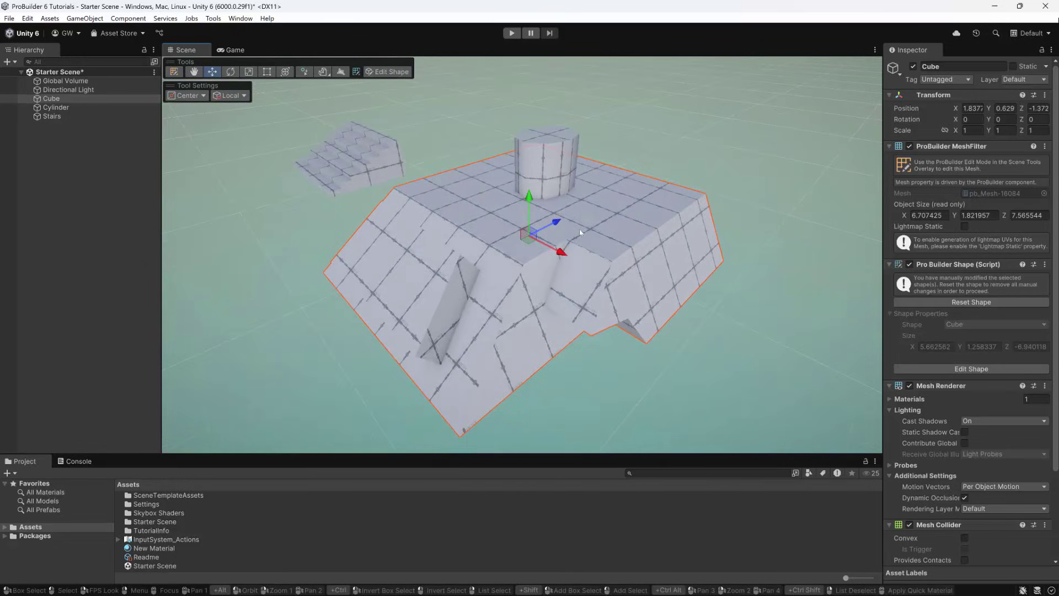
left_click(173, 72)
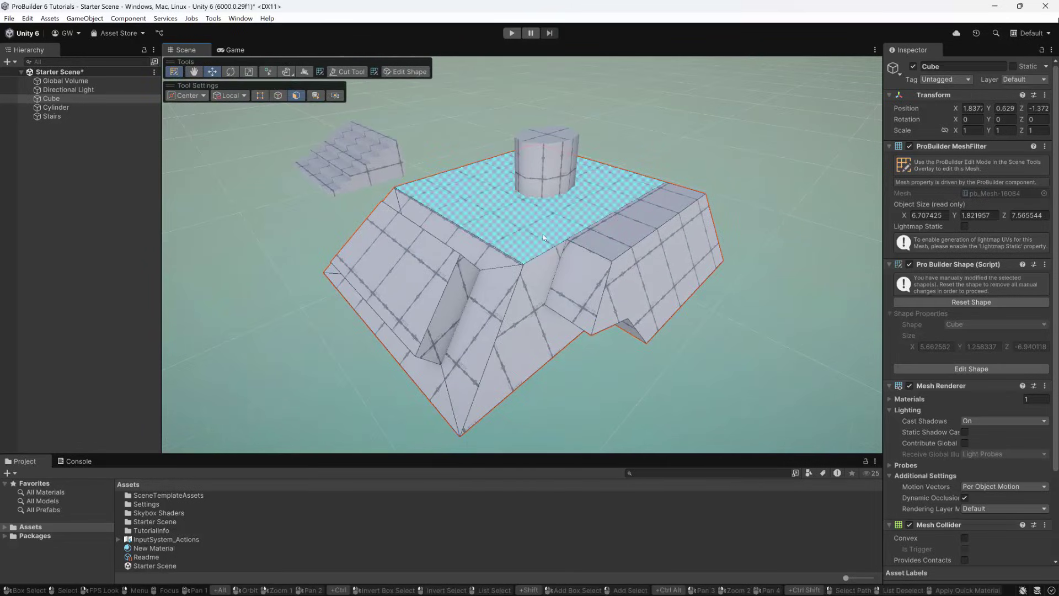
scroll(486, 215, "down", 2)
left_click(485, 215)
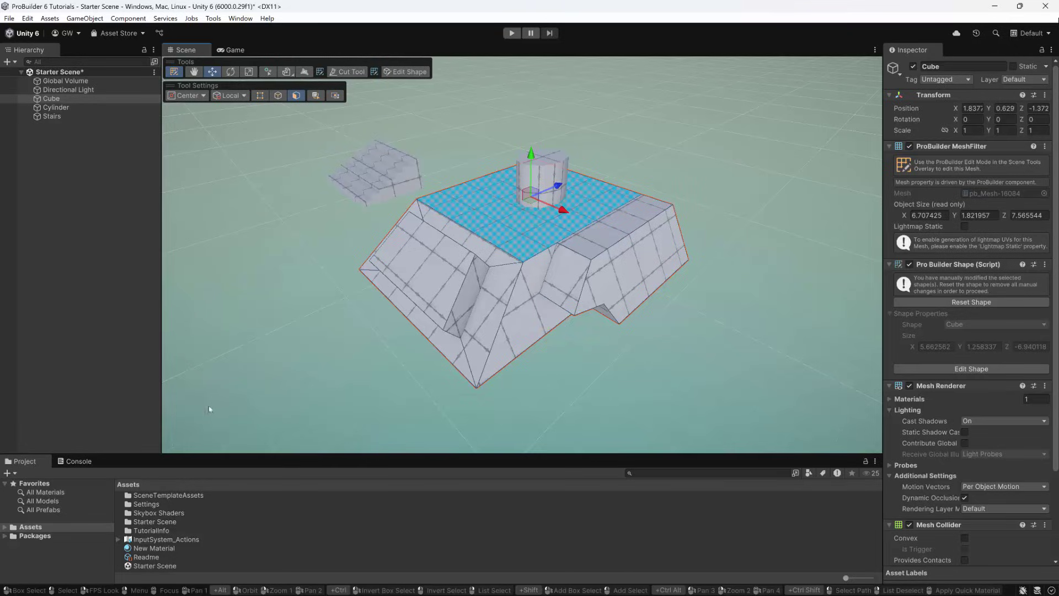
left_click(607, 243)
left_click(260, 96)
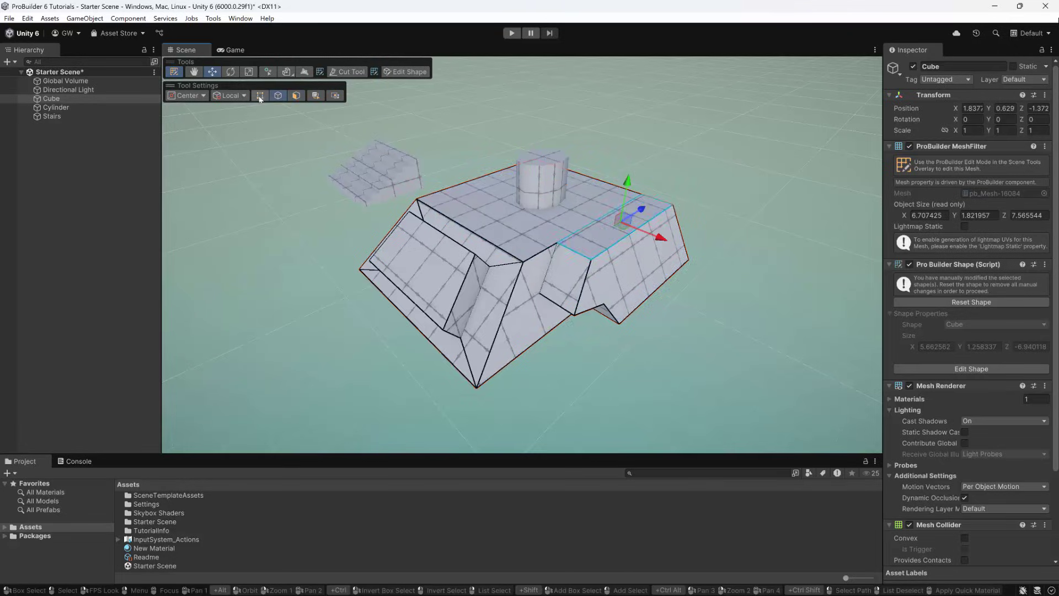
left_click(260, 95)
left_click(278, 96)
left_click(296, 96)
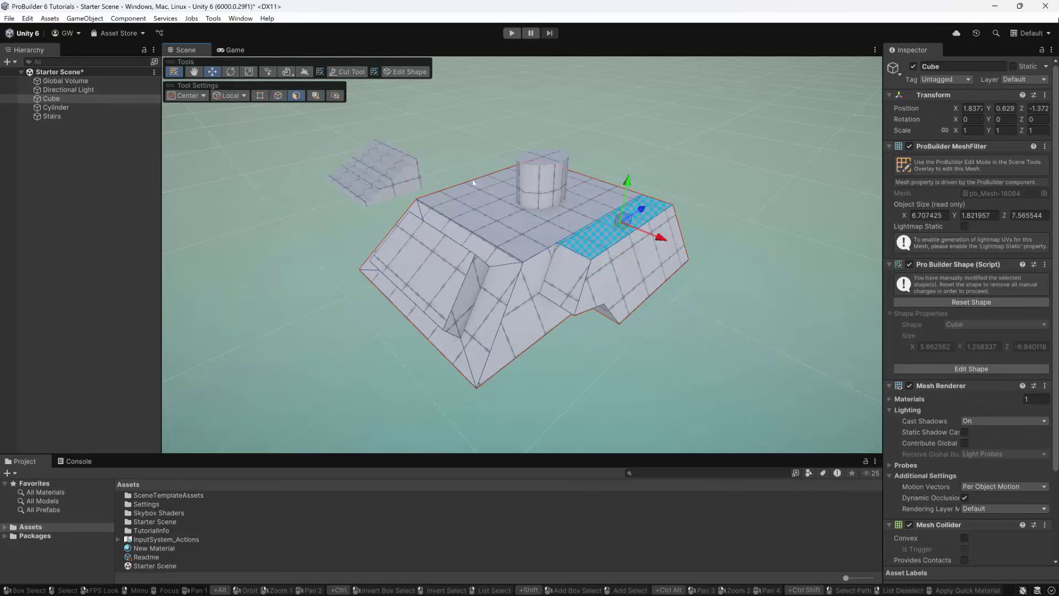
Step: Select both top faces of the block together and look through the available face actions
left_click(486, 200)
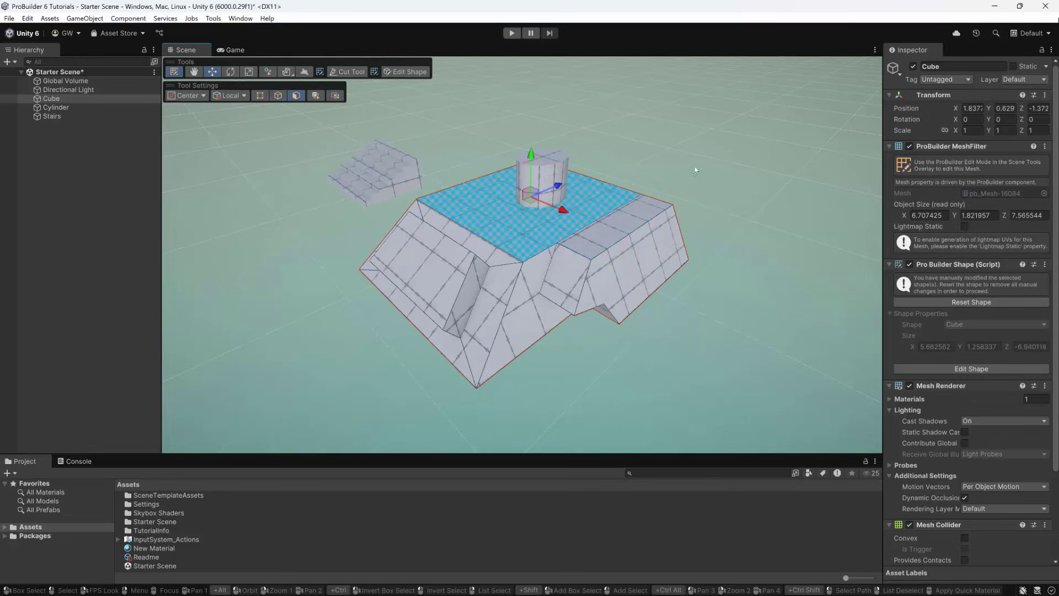
left_click(595, 236, "shift")
right_click_drag(662, 122, 659, 133)
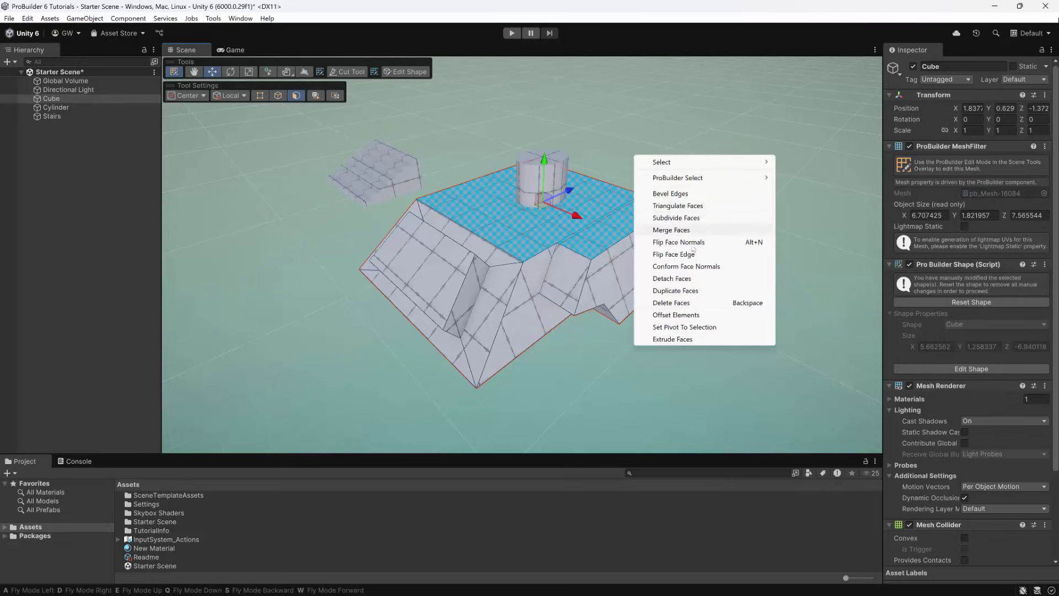
left_click(521, 229)
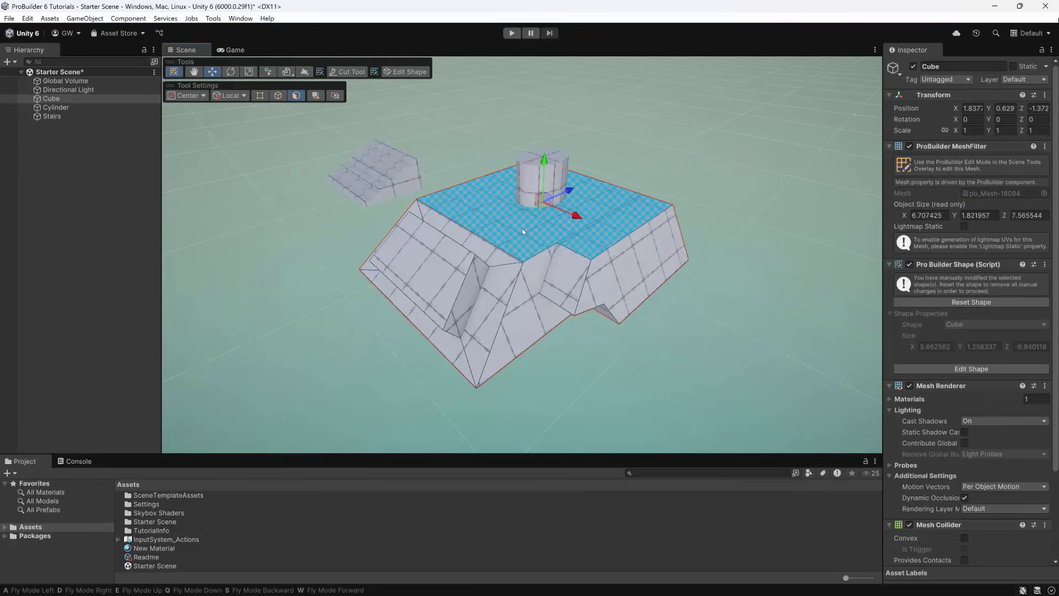
Step: Bevel the outer edge of the block's narrow top face with a distance of 0.16
left_click_drag(521, 228, 491, 243, "alt")
scroll(491, 244, "up", 4)
left_click(278, 95)
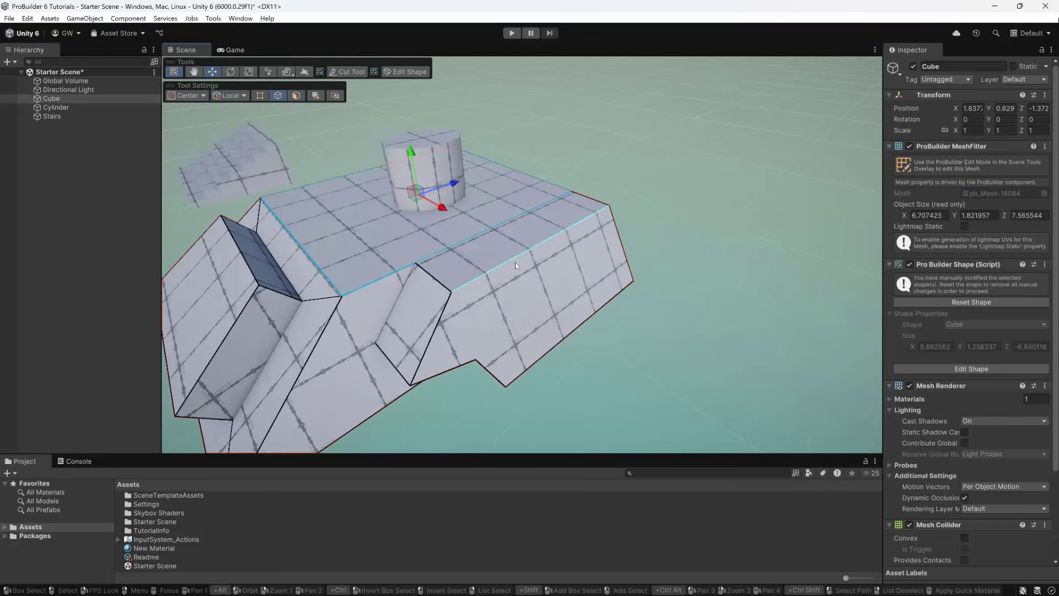
left_click(515, 263)
middle_click_drag(516, 292, 567, 271)
scroll(566, 271, "up", 3)
scroll(568, 270, "up", 2)
right_click(708, 112)
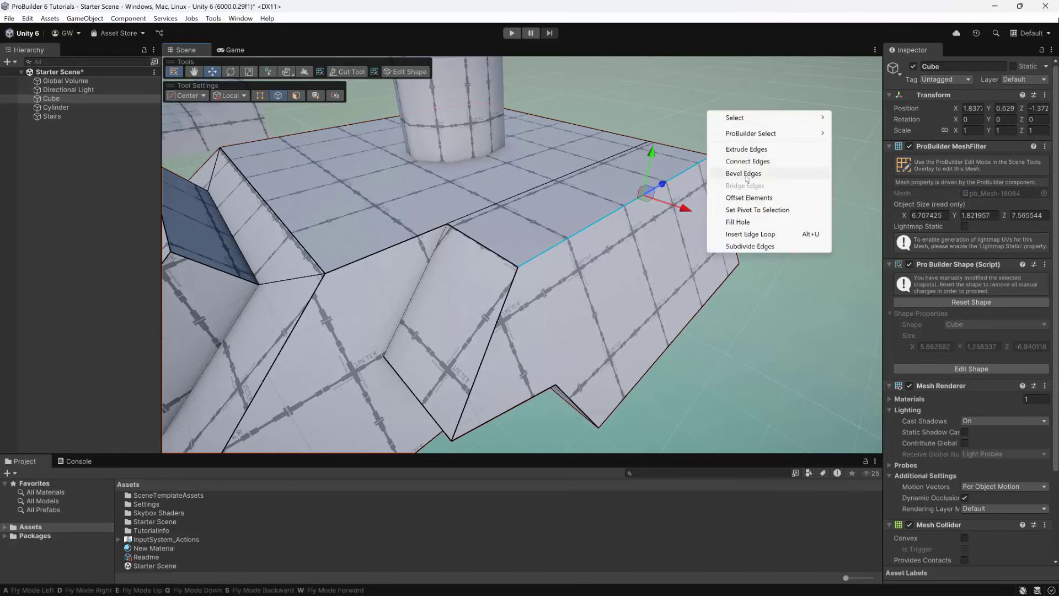
left_click(744, 174)
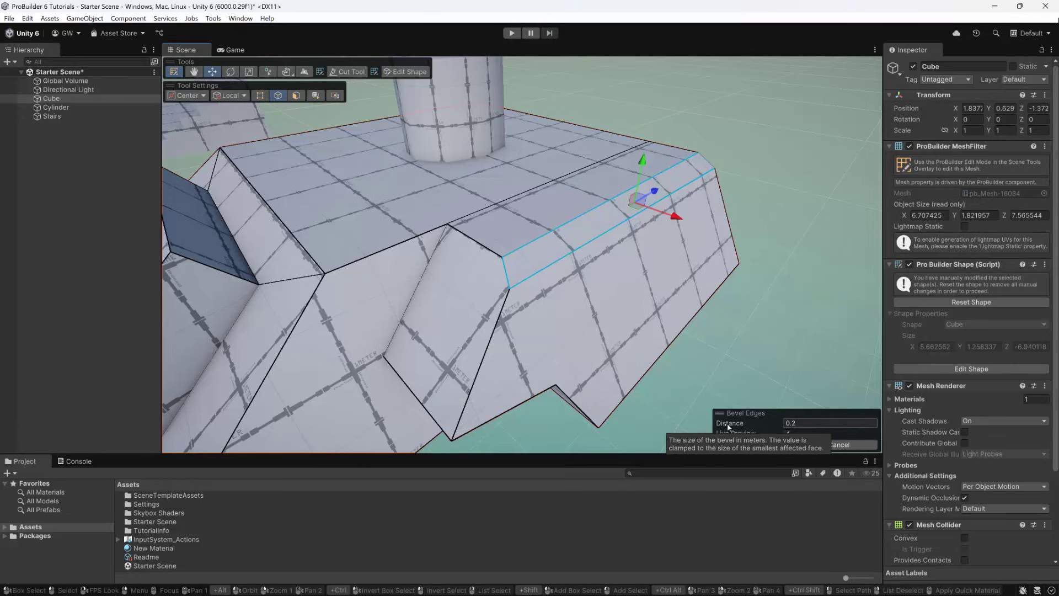
mouse_move(729, 426)
left_mouse_down()
mouse_move(739, 425)
mouse_move(728, 429)
left_mouse_up()
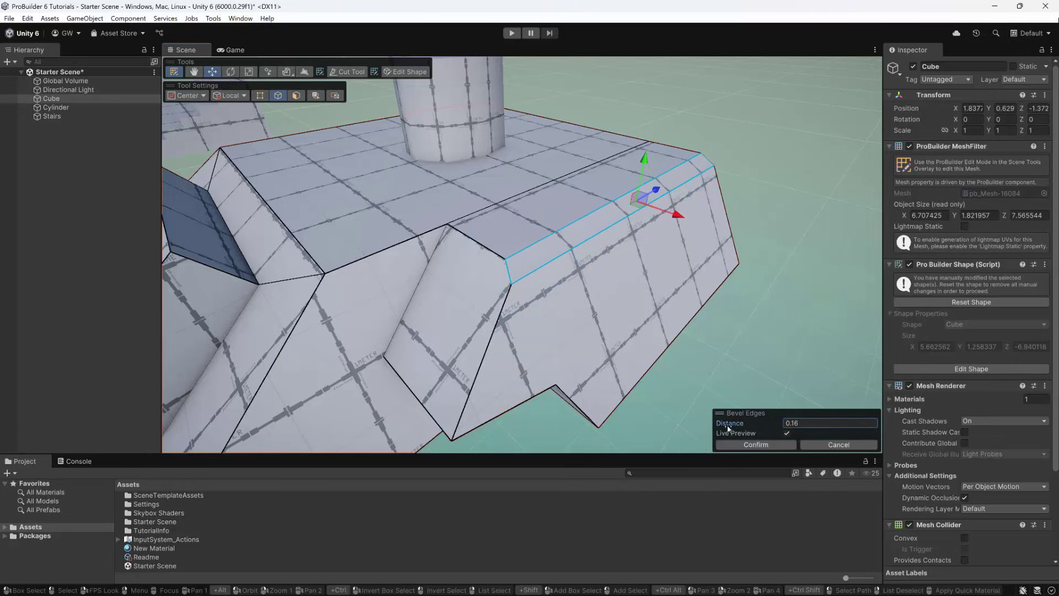
left_click(756, 445)
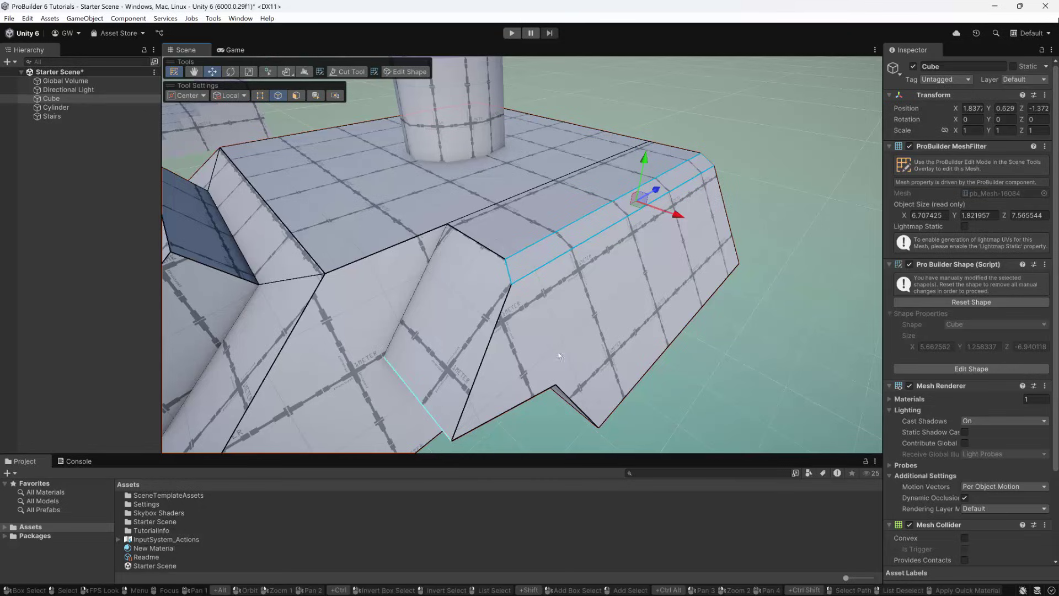
Step: Select the bevel's lower long edge and the bottom edge of the side below it, and look through the edge actions
left_click_drag(442, 409, 708, 258, "alt")
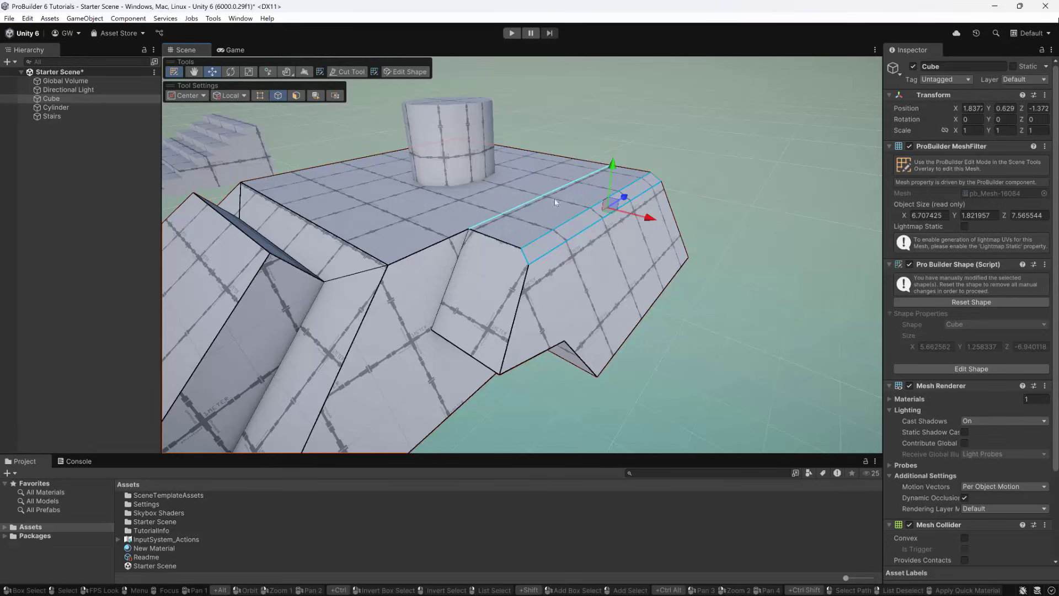
left_click(629, 325)
left_click(586, 230, "shift")
right_click(692, 183)
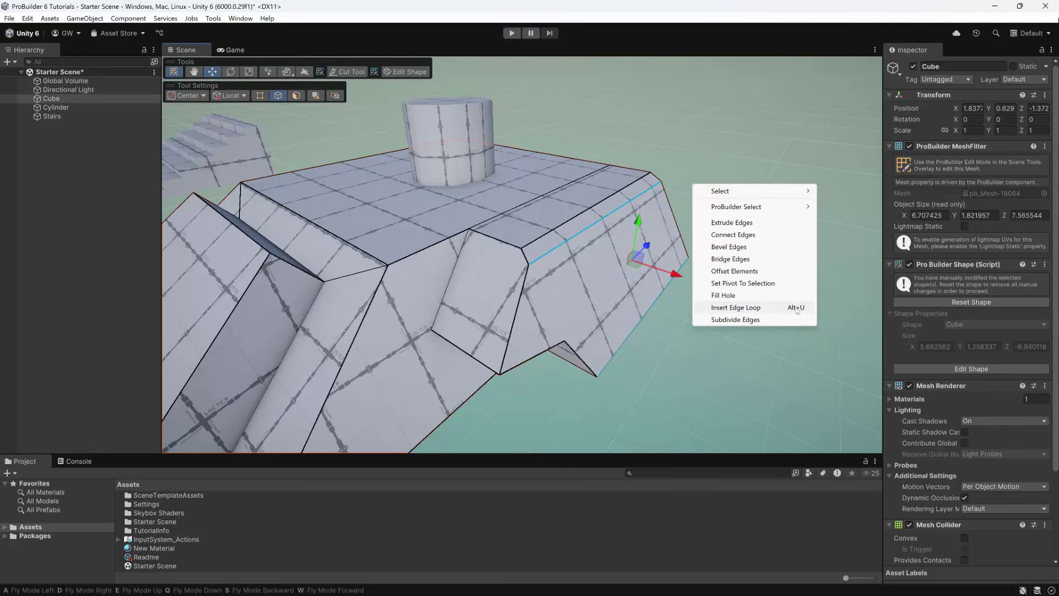
Step: Open the Shortcuts manager and assign the 1 key to ProBuilder's Edit Vertices command
left_click(27, 16)
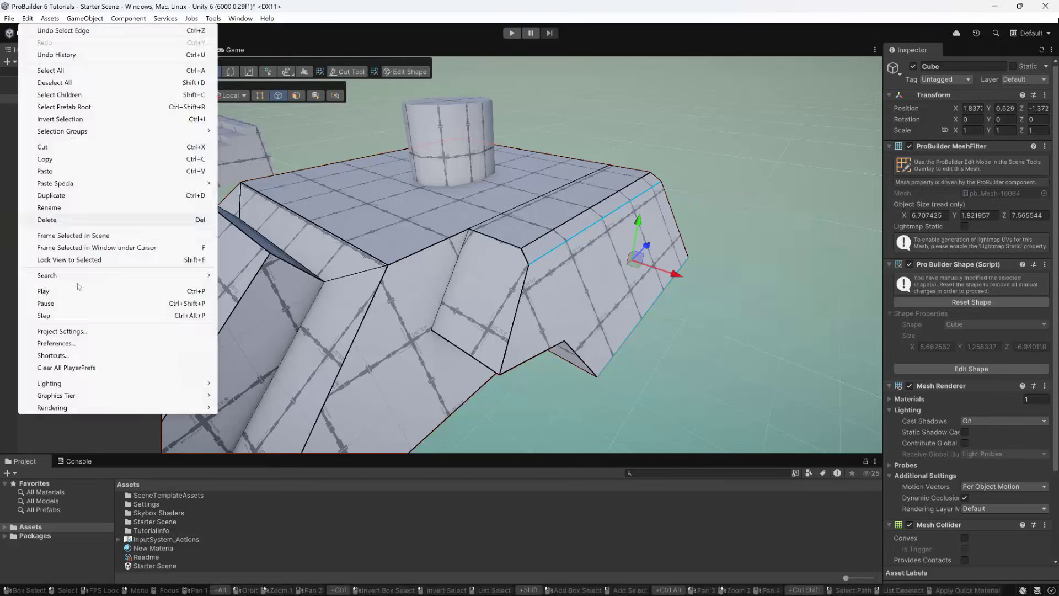
left_click(76, 343)
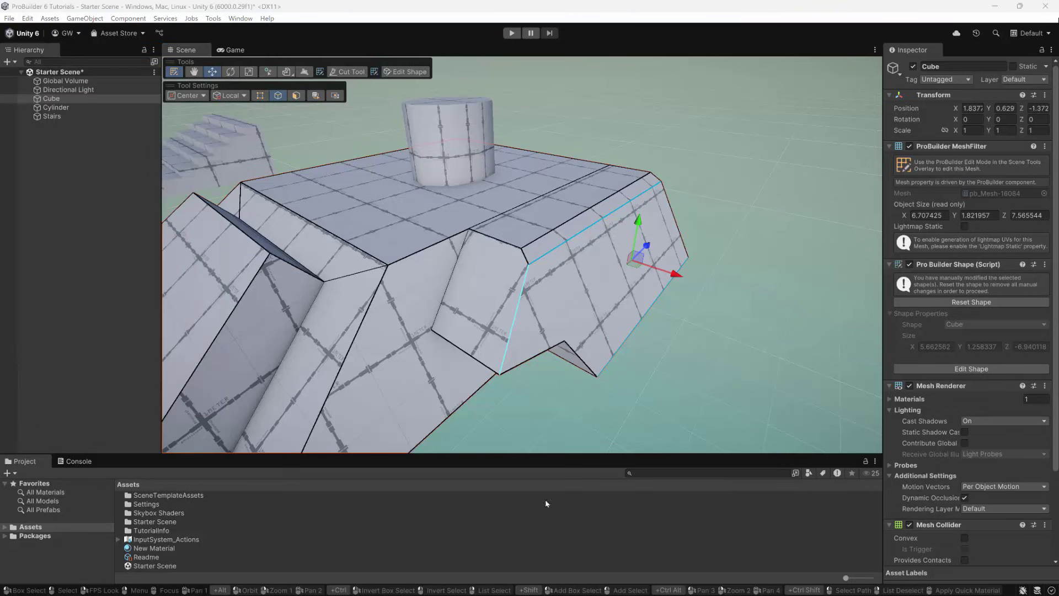
left_click_drag(1058, 83, 785, 65)
scroll(418, 361, "down", 5)
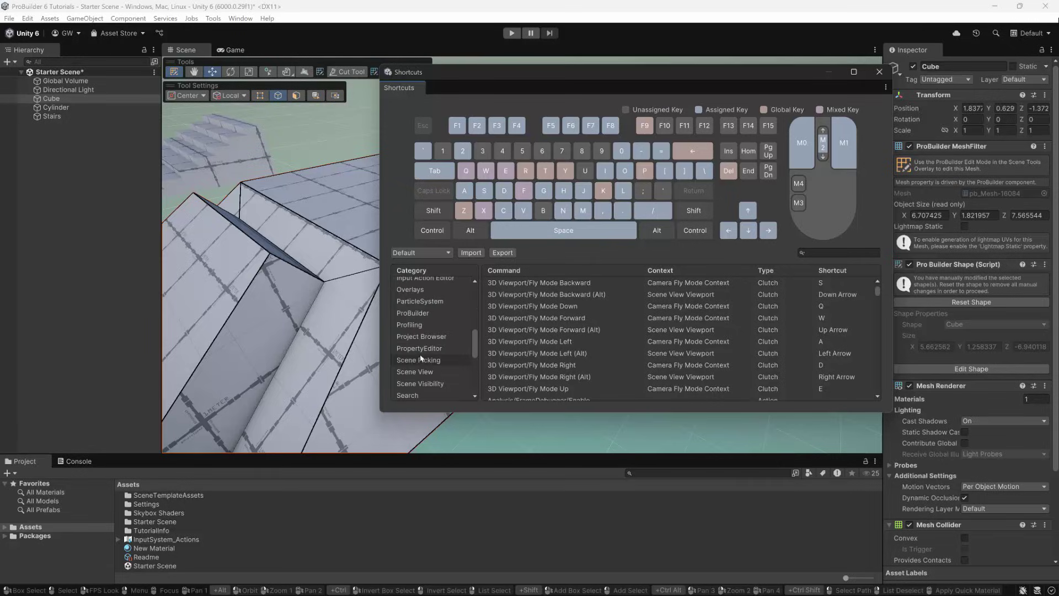
left_click(424, 313)
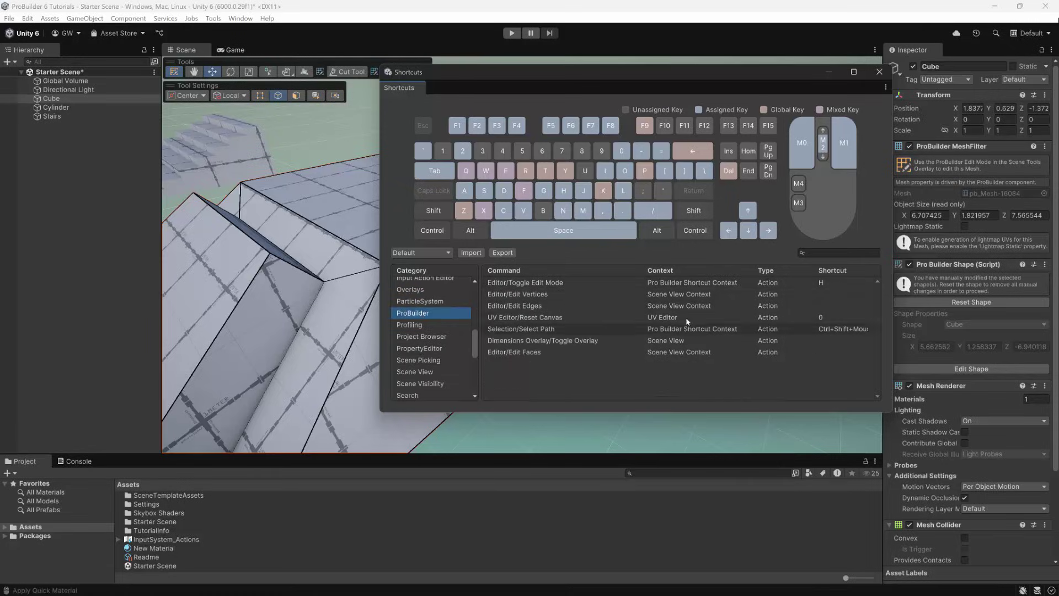
double_click(826, 293)
key("1")
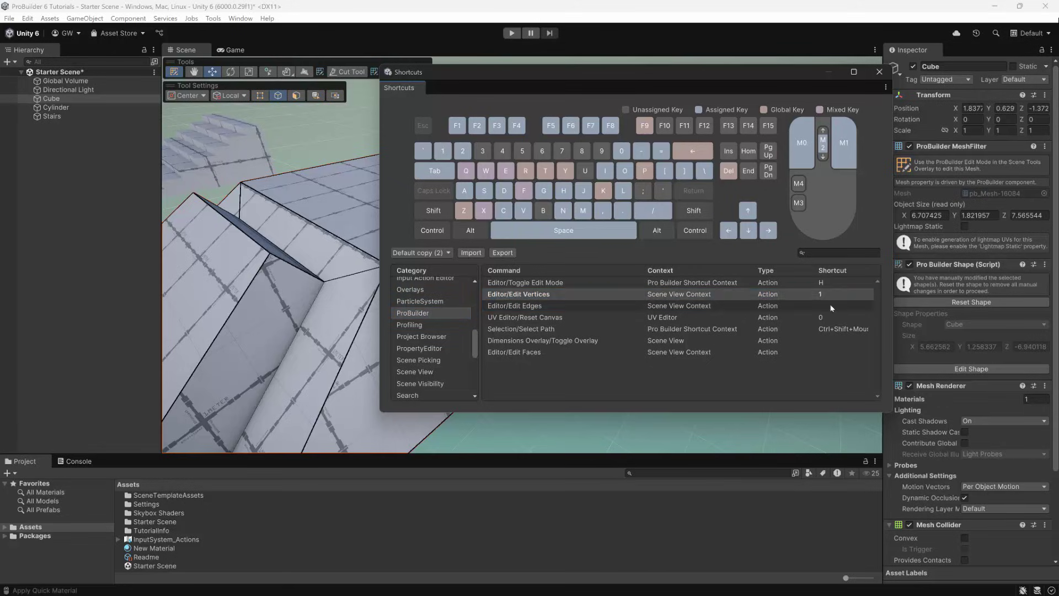
Step: Assign the 2 key to Edit Edges and the 3 key to Edit Faces, then close the Shortcuts manager
double_click(827, 305)
key("2")
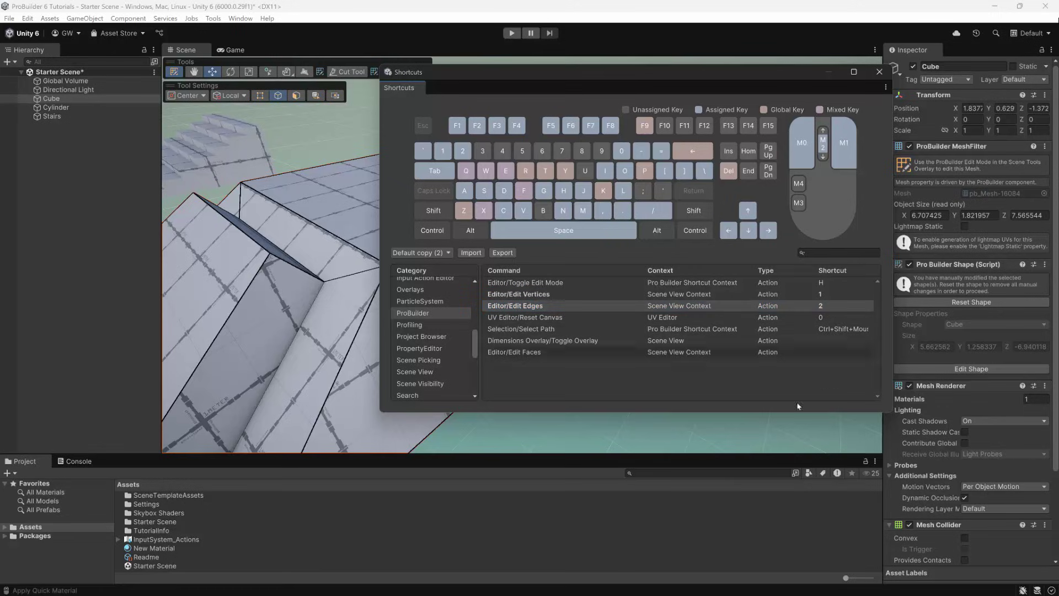
left_click(584, 282)
left_click(717, 341)
left_click(840, 352)
key("3")
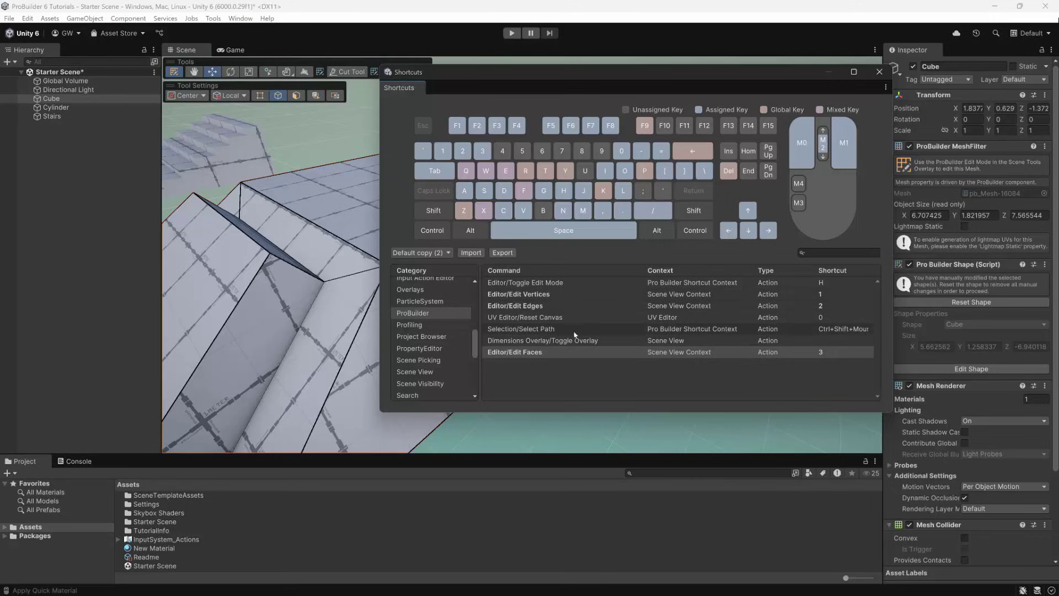
left_click(783, 336)
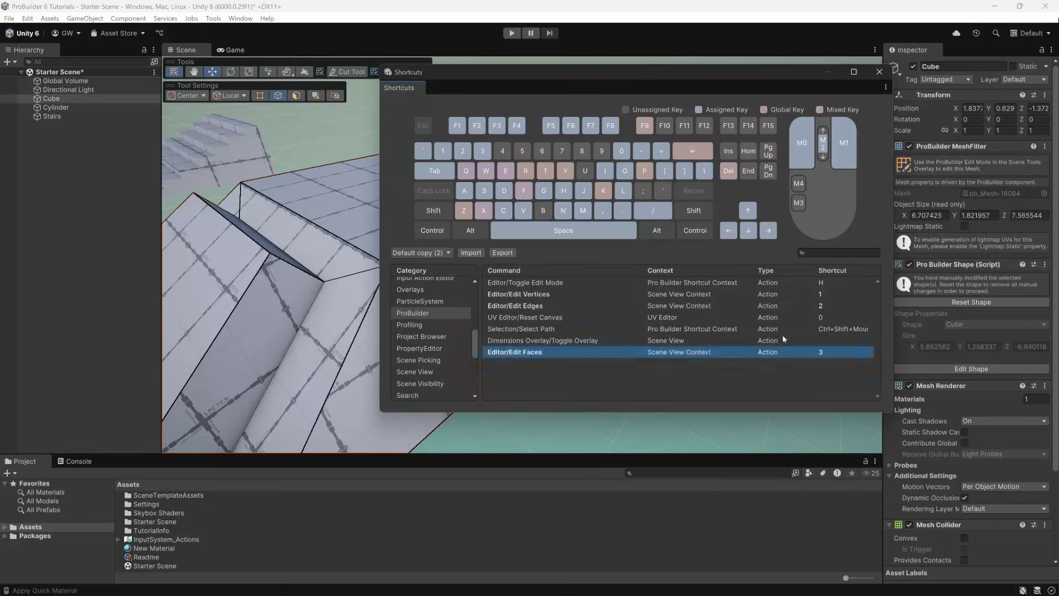
left_click(878, 72)
Step: Review the edge actions once more and select the two long edges of the bevel strip
right_click(648, 108)
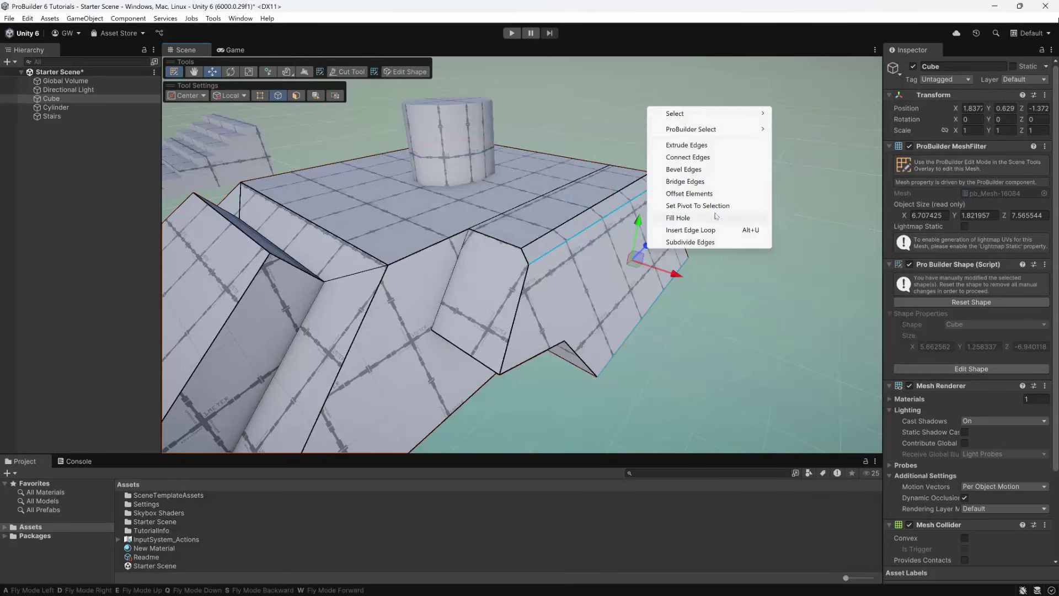
left_click(561, 225)
left_click(560, 226)
left_click(572, 231, "shift")
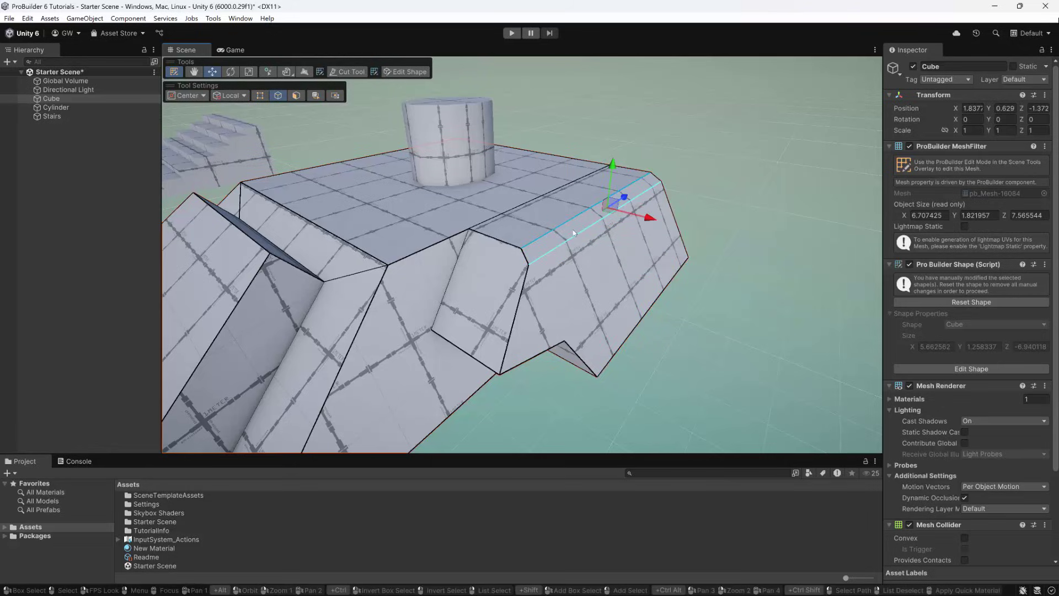
Step: Switch the block to object mode, frame it in the view, and return to ProBuilder edge editing
scroll(434, 250, "down", 3)
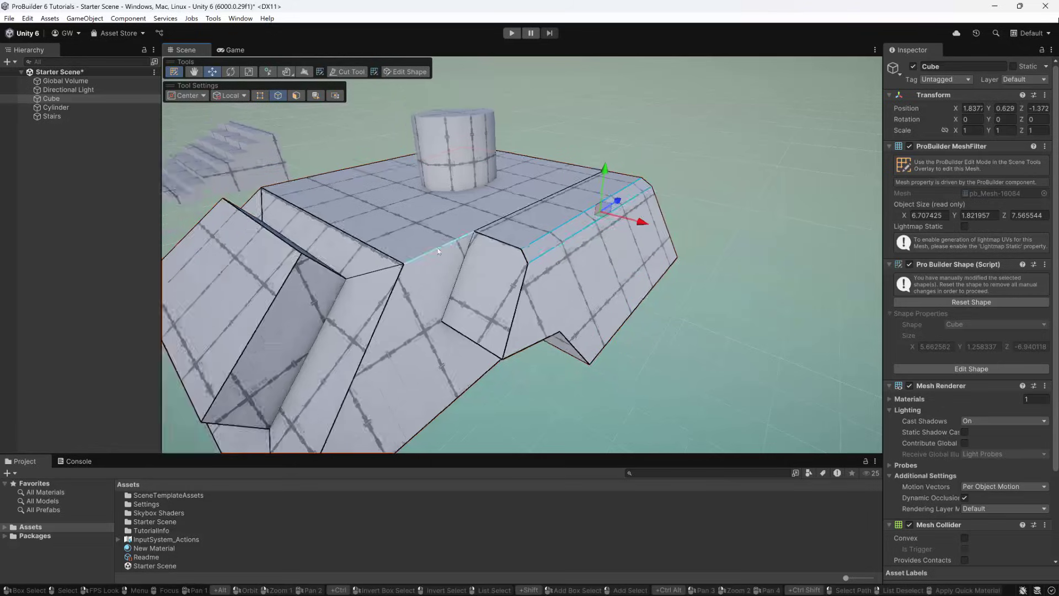
middle_click_drag(462, 253, 532, 234)
left_click_drag(532, 237, 557, 234, "alt")
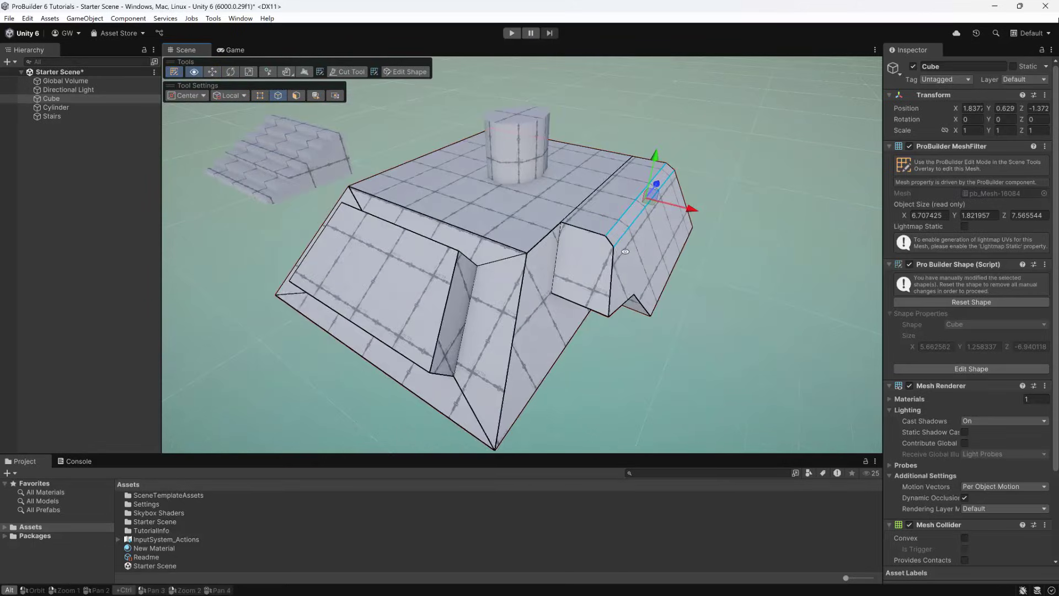
left_click(177, 72)
key("f")
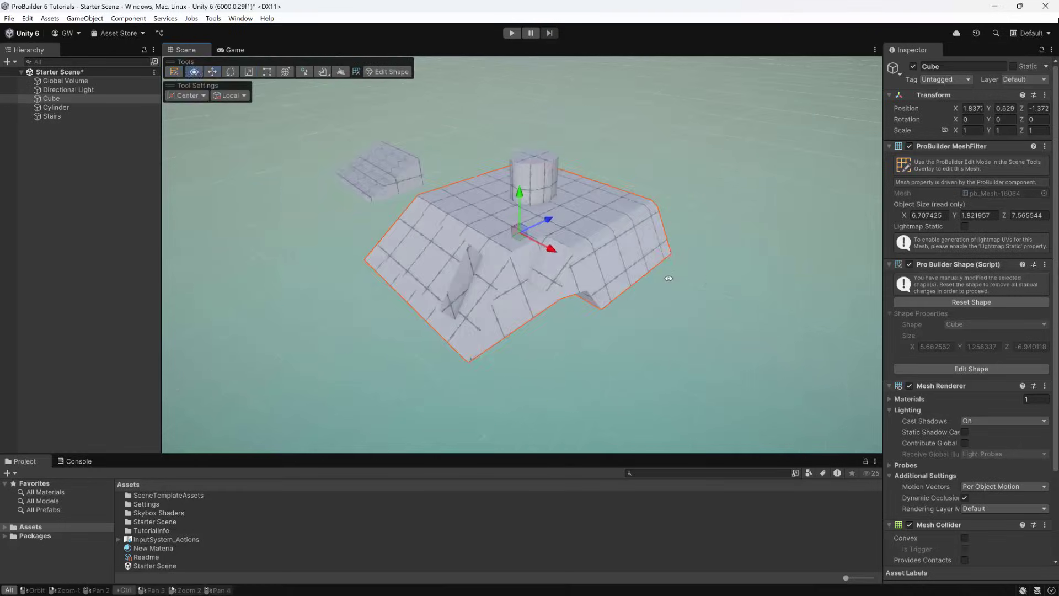
left_click(177, 72)
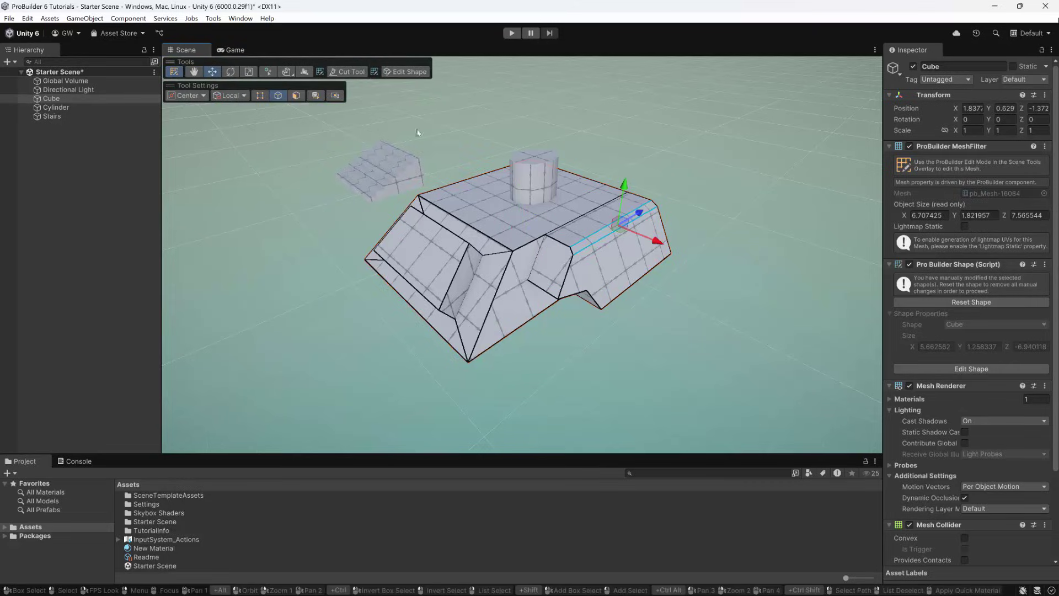
Step: Resolve the 2 key's shortcut conflict by rebinding it to ProBuilder's Edit Edges command and performing that command
key("2")
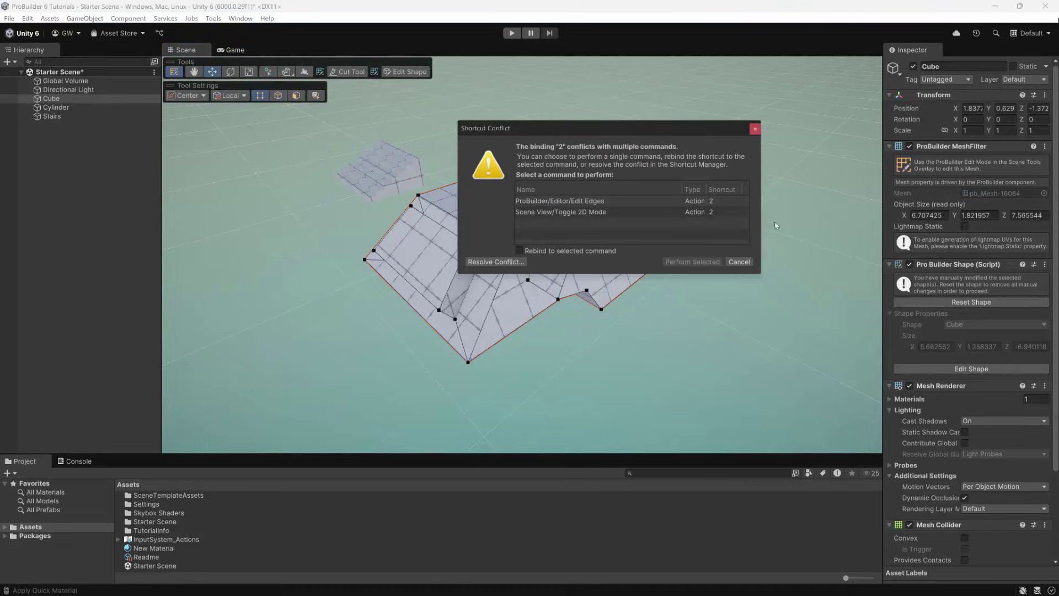
left_click(592, 213)
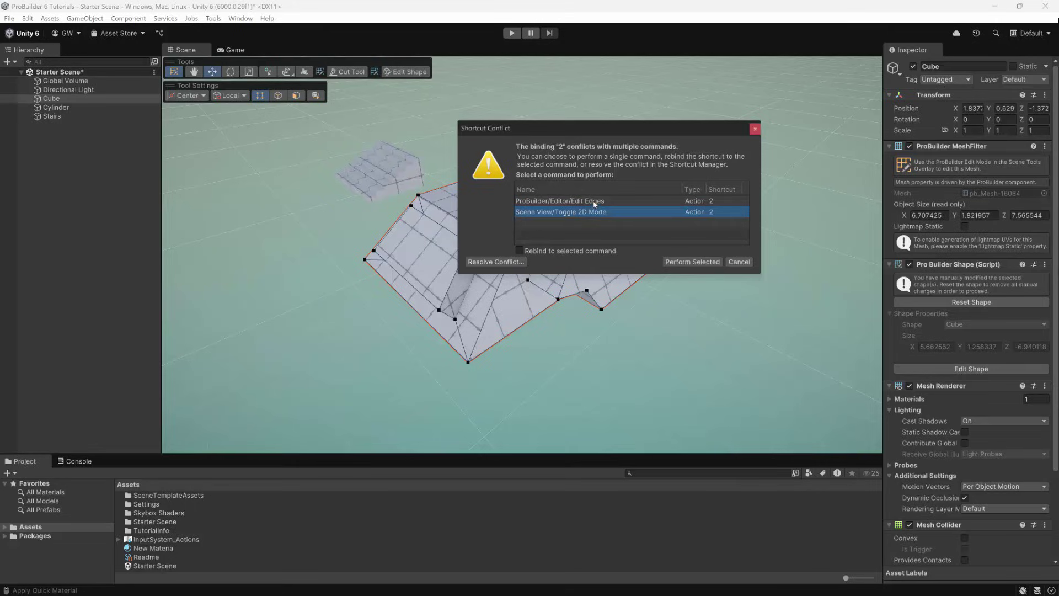
left_click(594, 202)
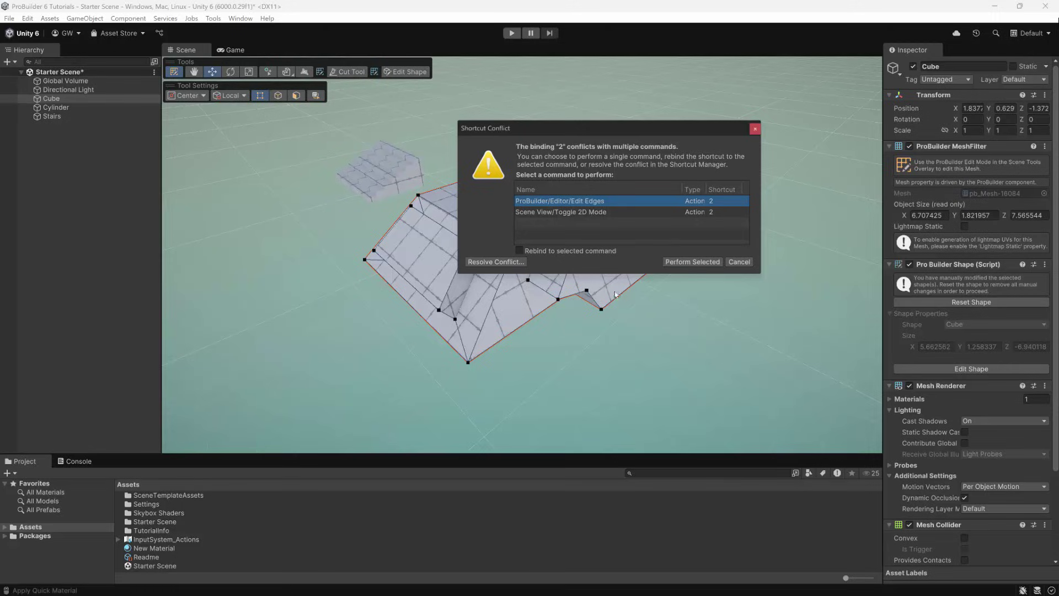
left_click(592, 251)
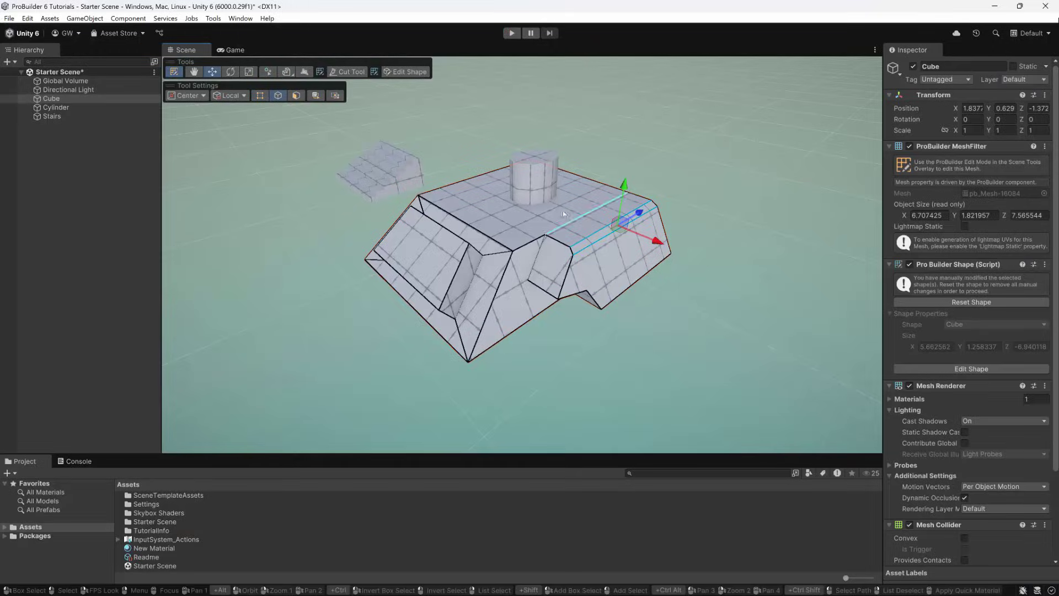
Step: Cycle through ProBuilder's vertex, edge and face selection modes on the block, finishing in object mode
key("h")
key("h")
key("h")
key("h")
key("h")
key("h")
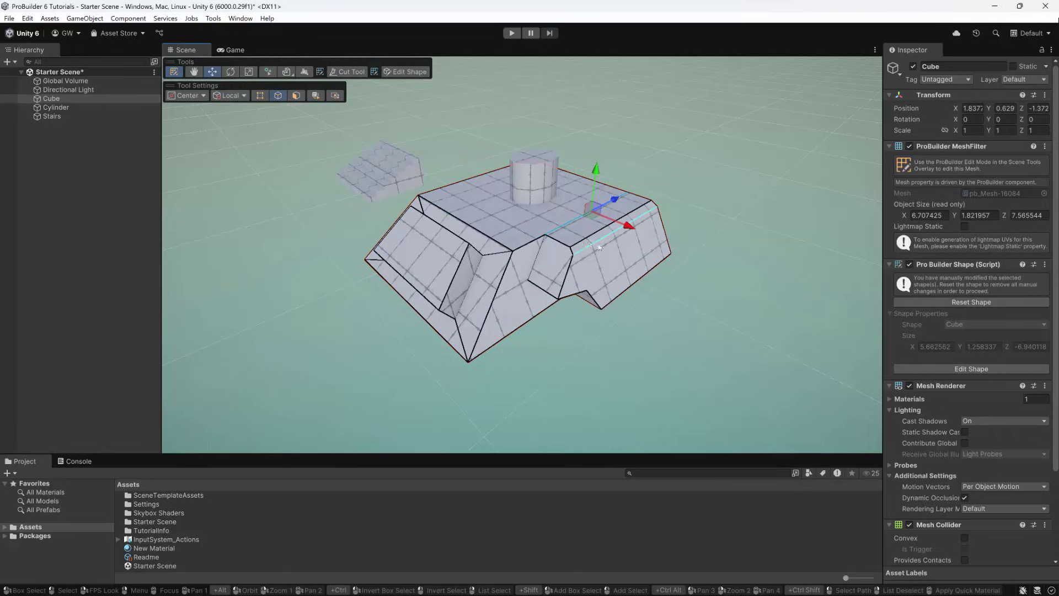
key("1")
key("Escape")
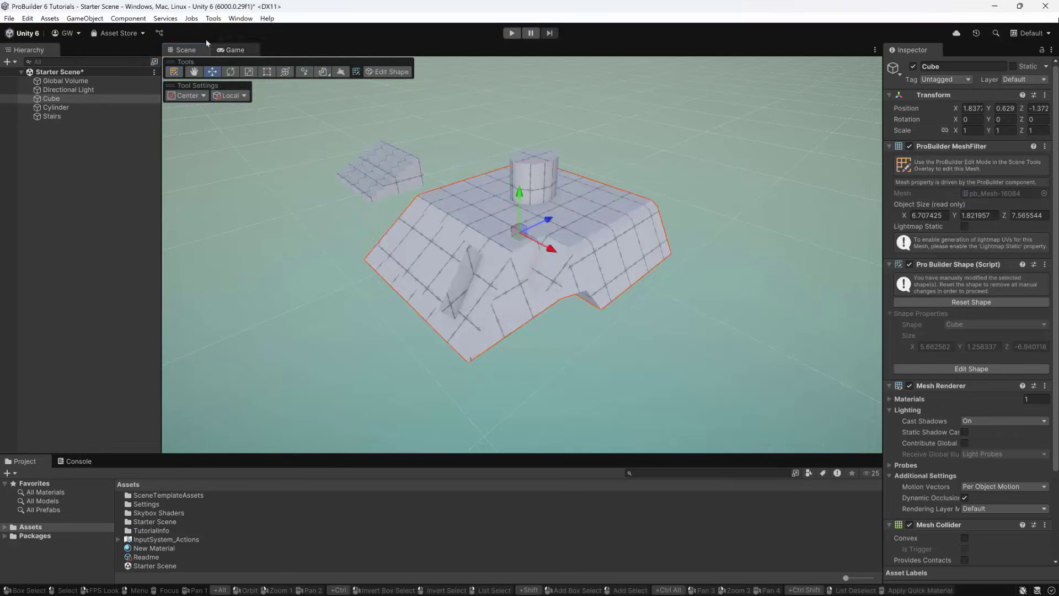
Step: Try moving the whole block in object mode, undo the move and clear the selection
left_click_drag(518, 237, 568, 248)
key("ctrl+z")
left_click(349, 118)
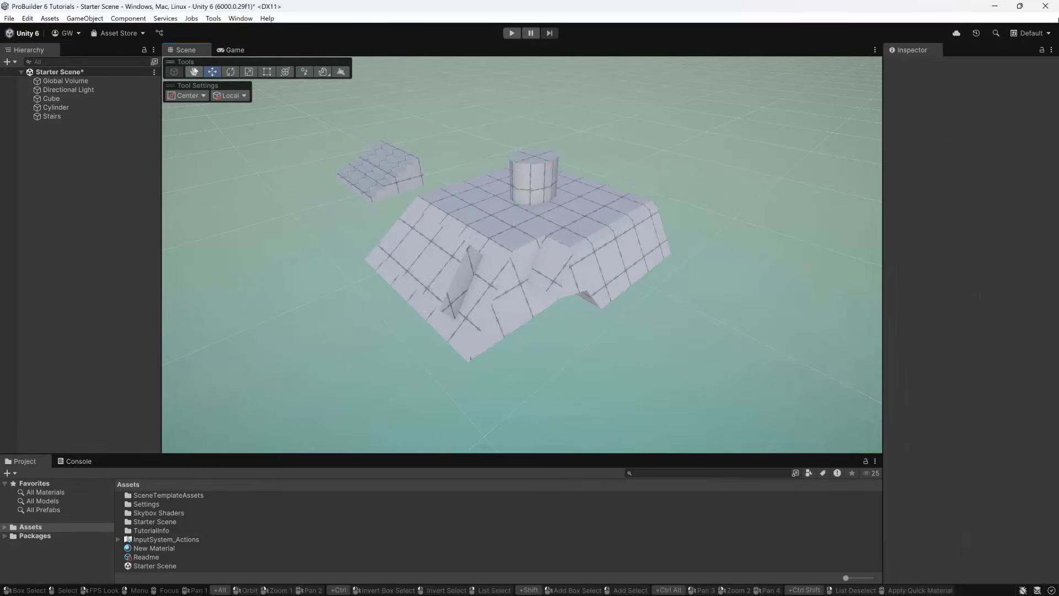